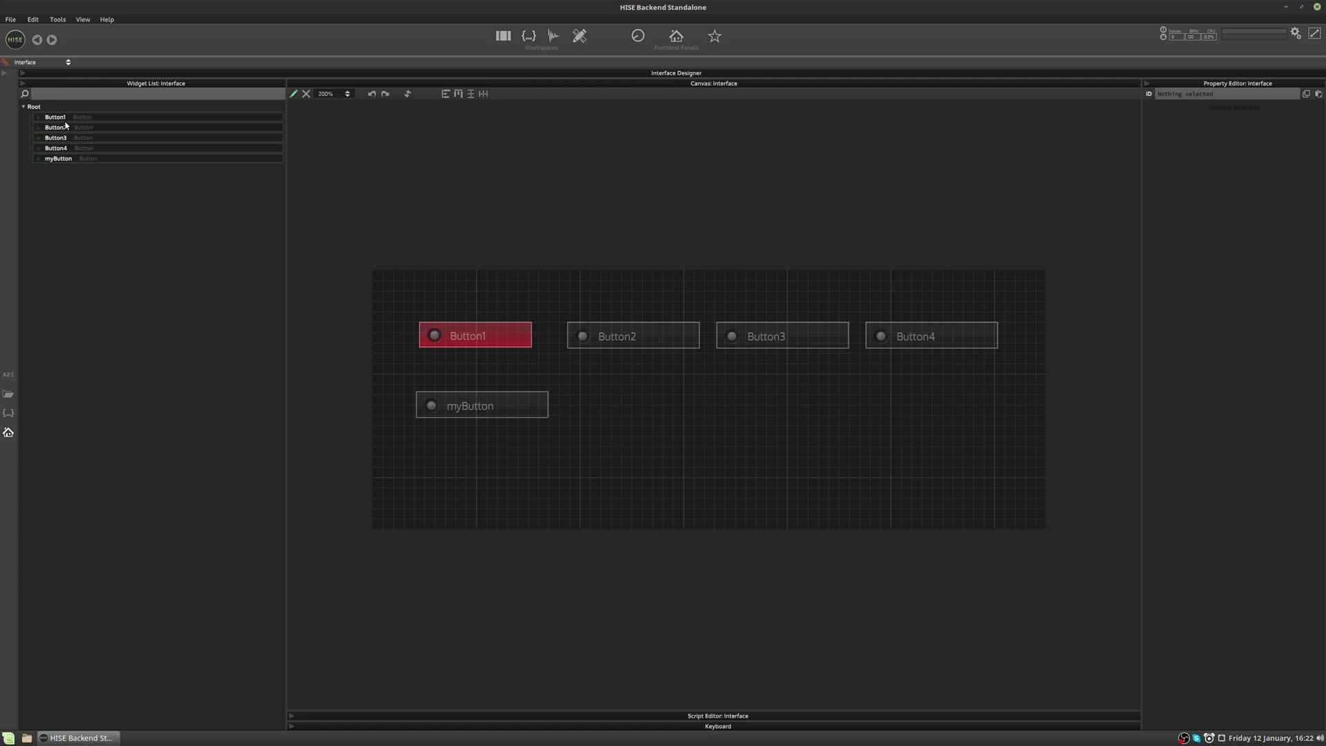
Add a new panel, Panel1, from the canvas context menu and drag it beside myButton.
{"action": "right_click", "coordinate": [636, 407]}
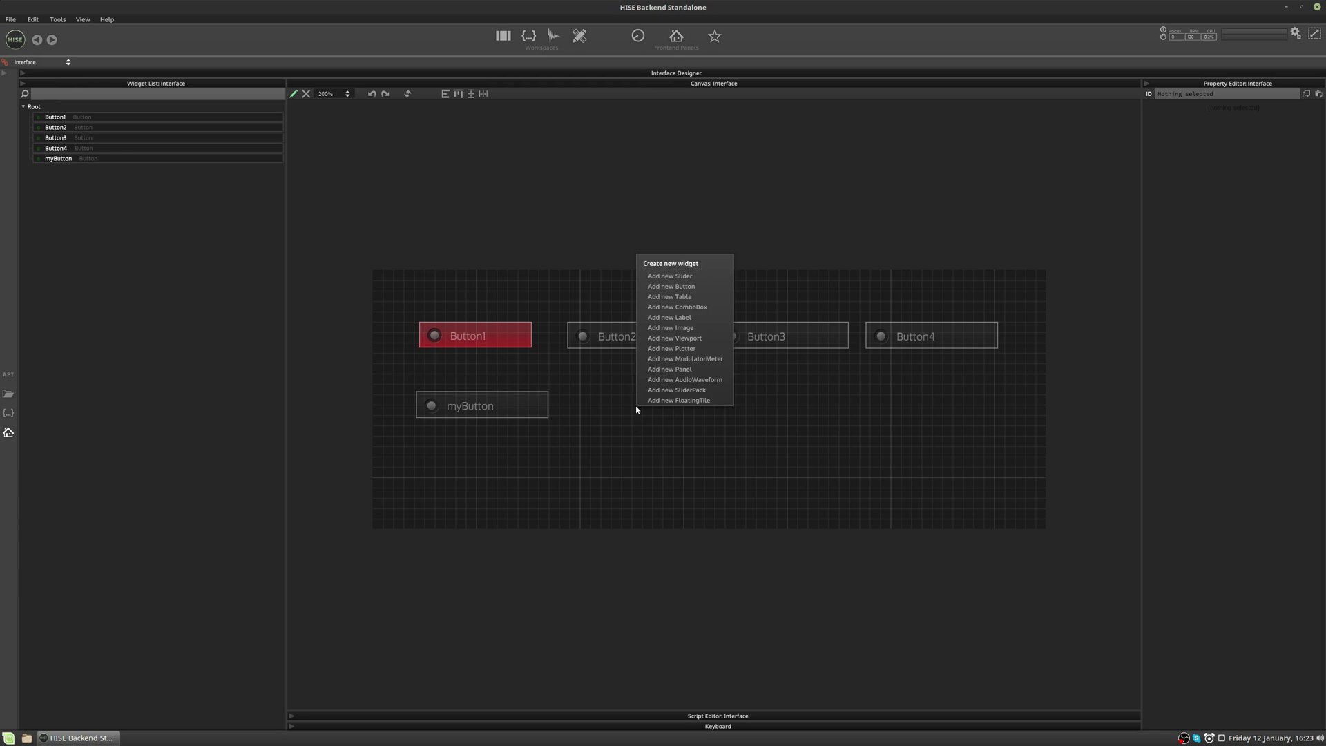
{"action": "left_click", "coordinate": [680, 368]}
{"action": "left_click_drag", "start_coordinate": [690, 423], "coordinate": [826, 508]}
{"action": "left_click_drag", "start_coordinate": [704, 444], "coordinate": [694, 429]}
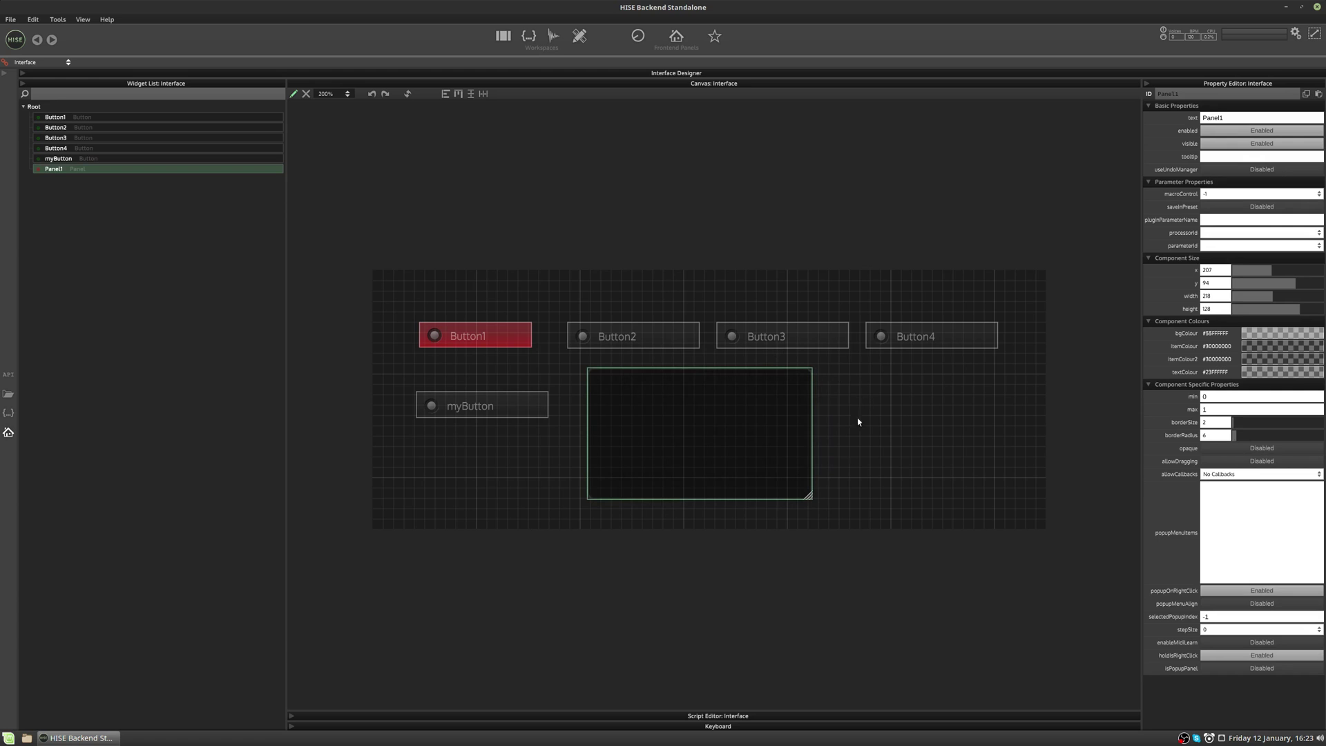
{"action": "left_click", "coordinate": [908, 433]}
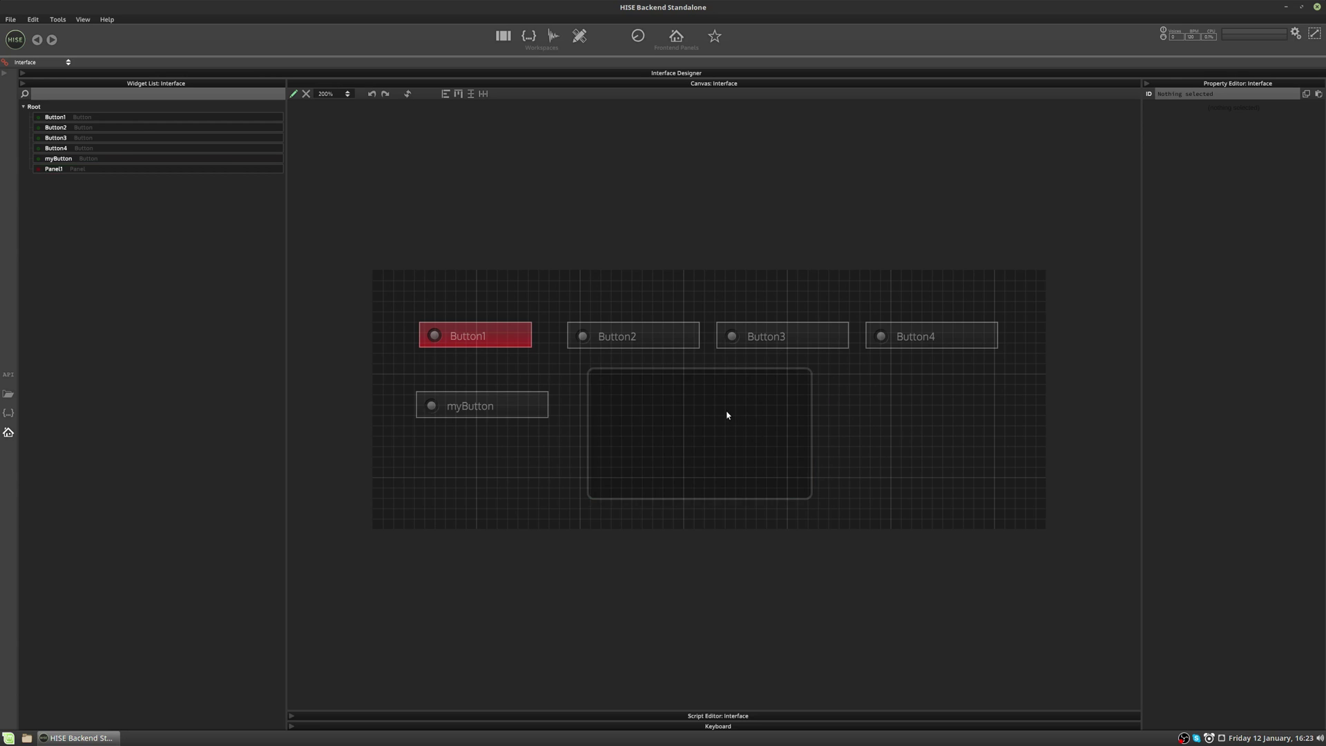
Move Panel1 to the top of the Widget List and drop Button1–4 and myButton into it.
{"action": "left_click", "coordinate": [55, 169]}
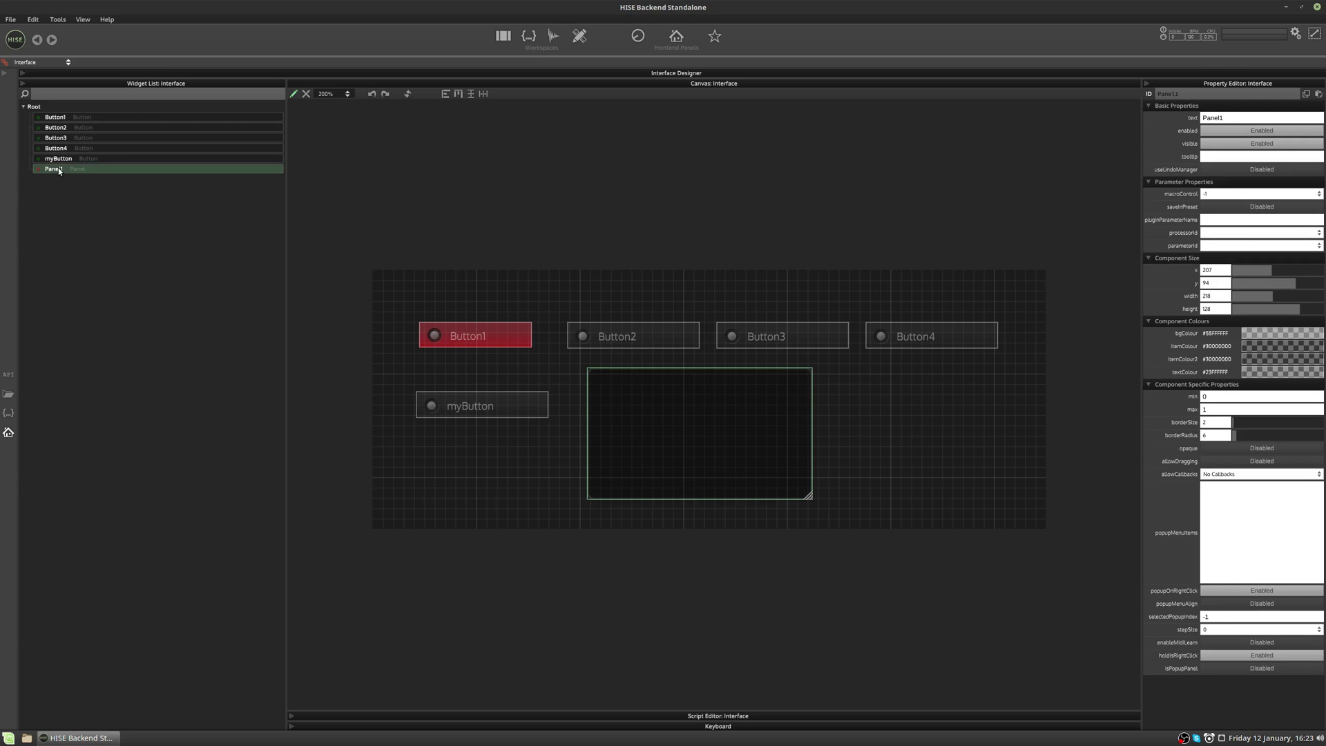
{"action": "left_click_drag", "start_coordinate": [58, 167], "coordinate": [60, 117]}
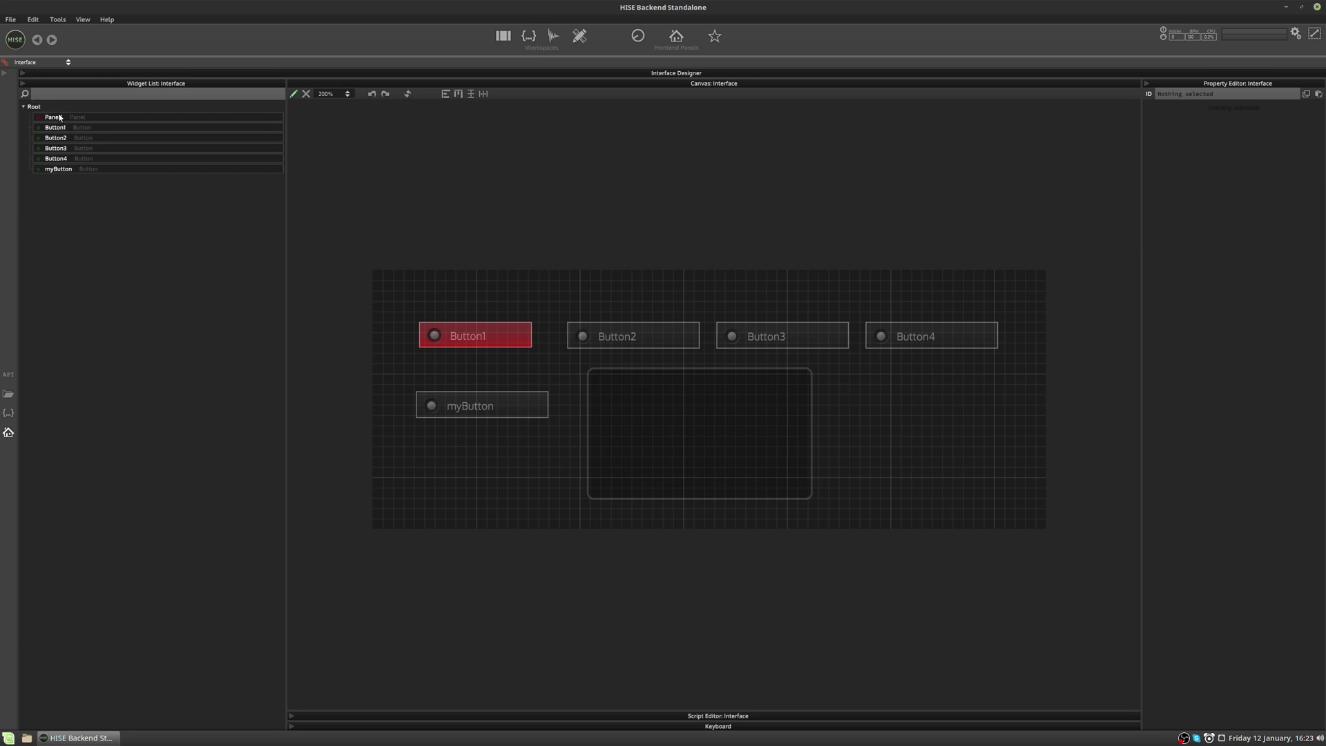
{"action": "left_click", "coordinate": [54, 117]}
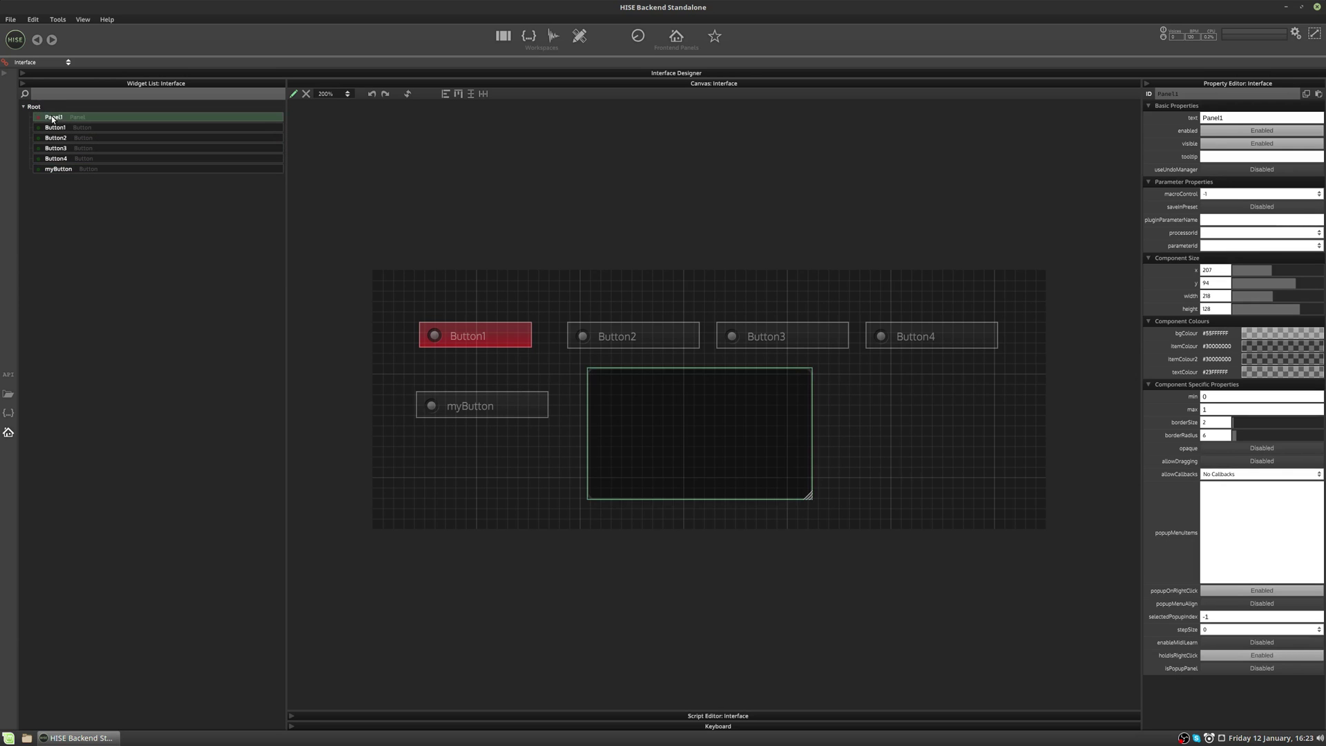
{"action": "left_click", "coordinate": [57, 127]}
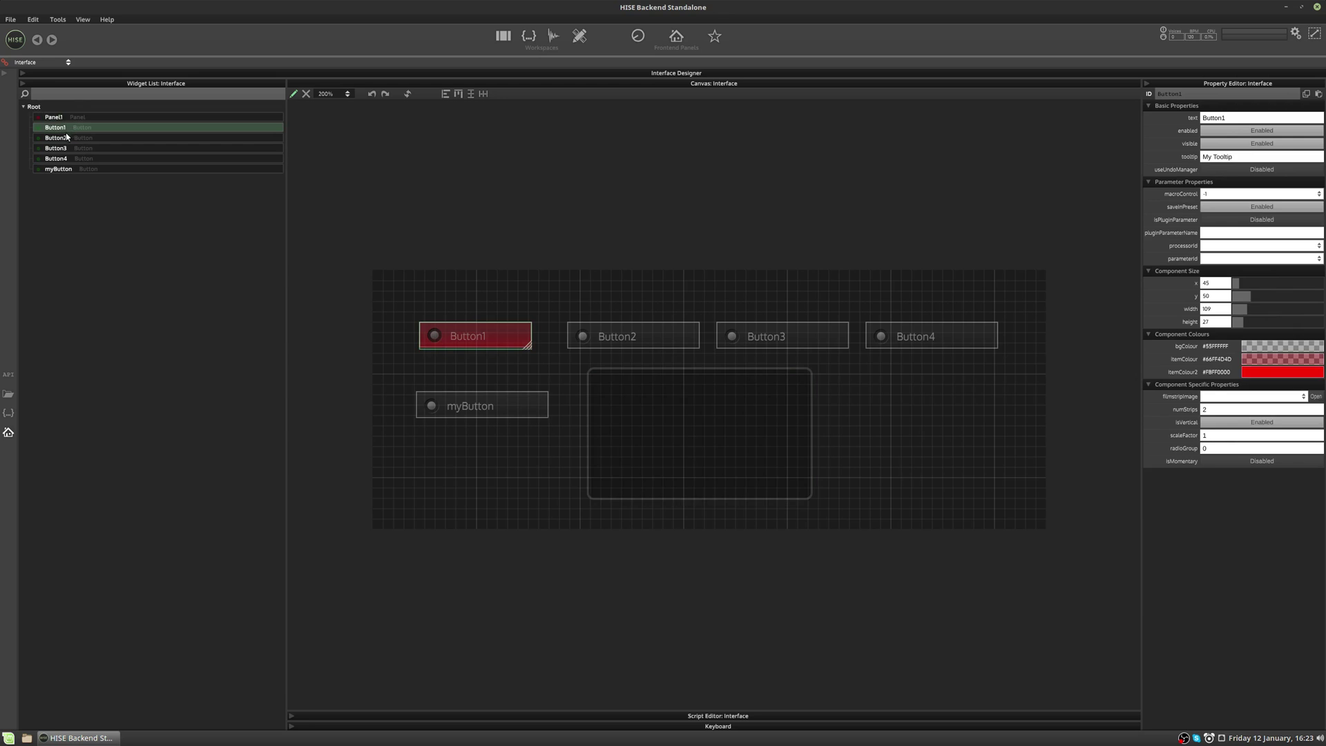
{"action": "left_click", "coordinate": [70, 170], "text": "shift"}
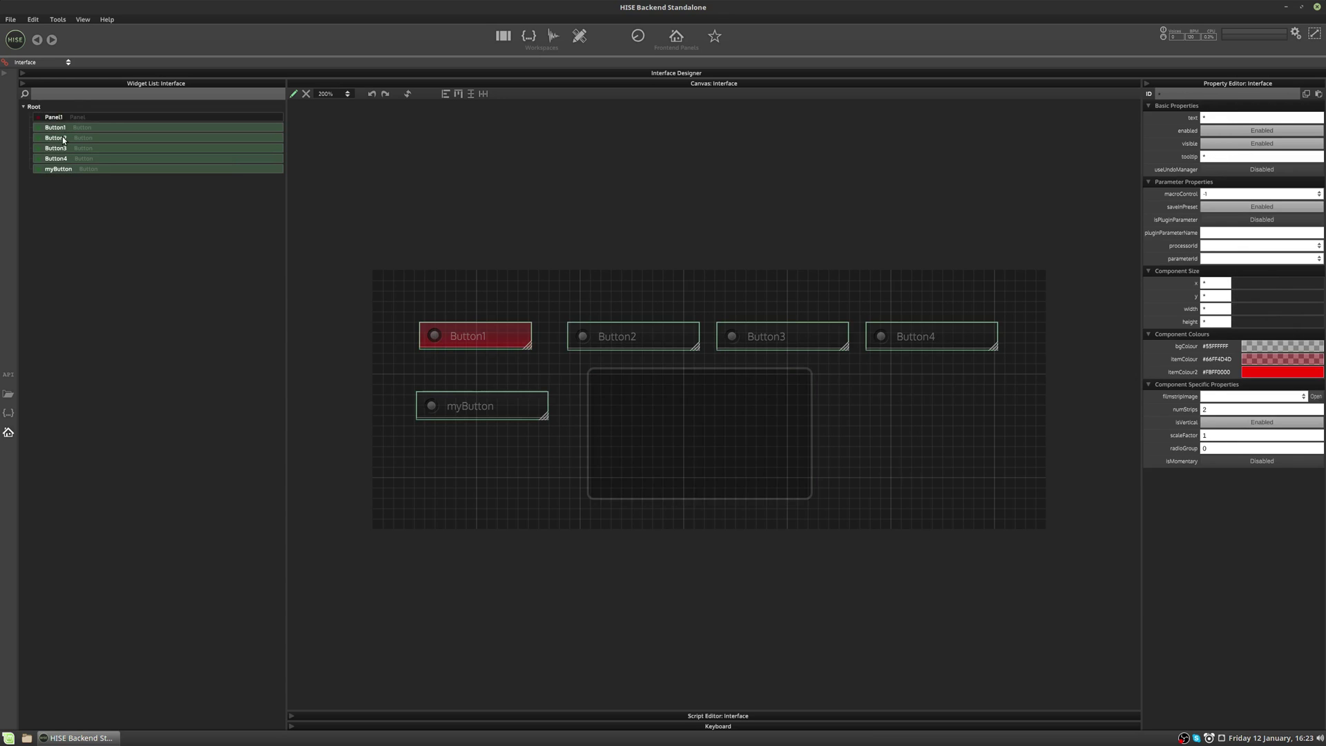
{"action": "left_click_drag", "start_coordinate": [64, 138], "coordinate": [180, 121]}
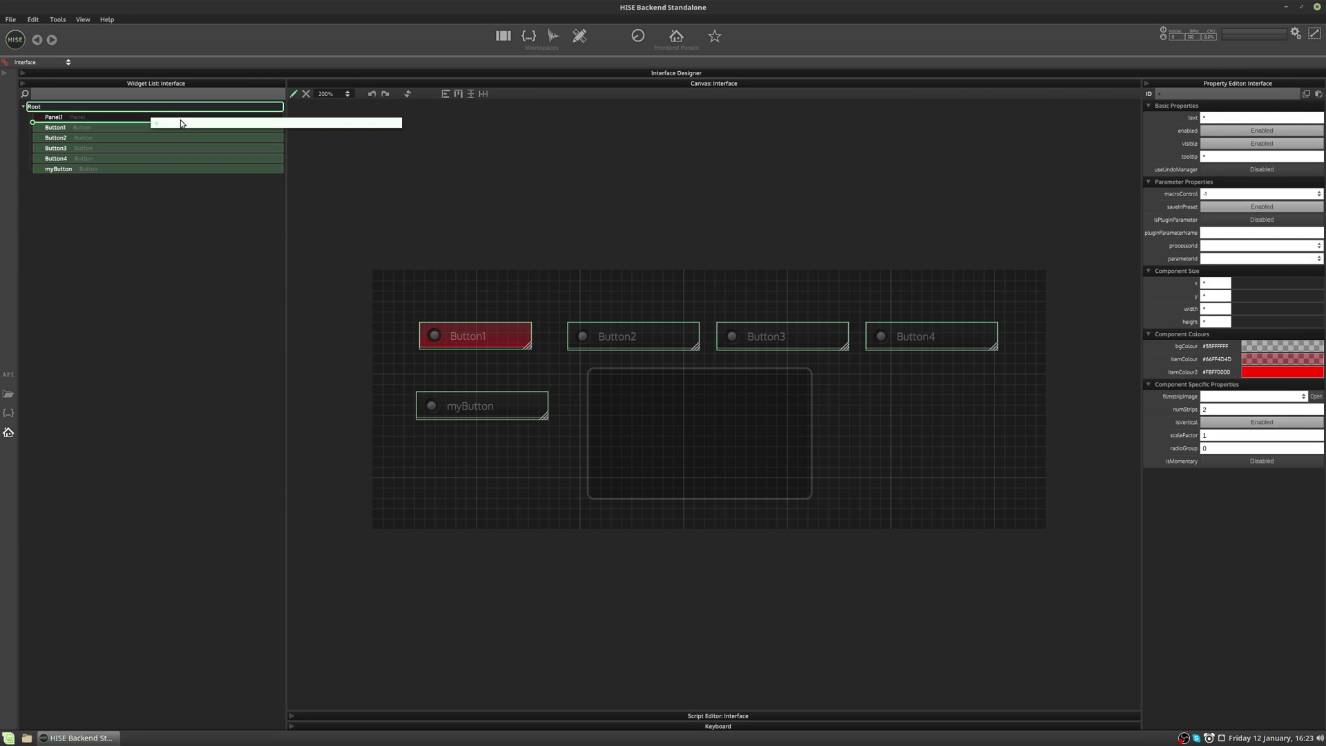
{"action": "left_click_drag", "start_coordinate": [180, 120], "coordinate": [180, 119]}
{"action": "left_click_drag", "start_coordinate": [180, 120], "coordinate": [180, 117]}
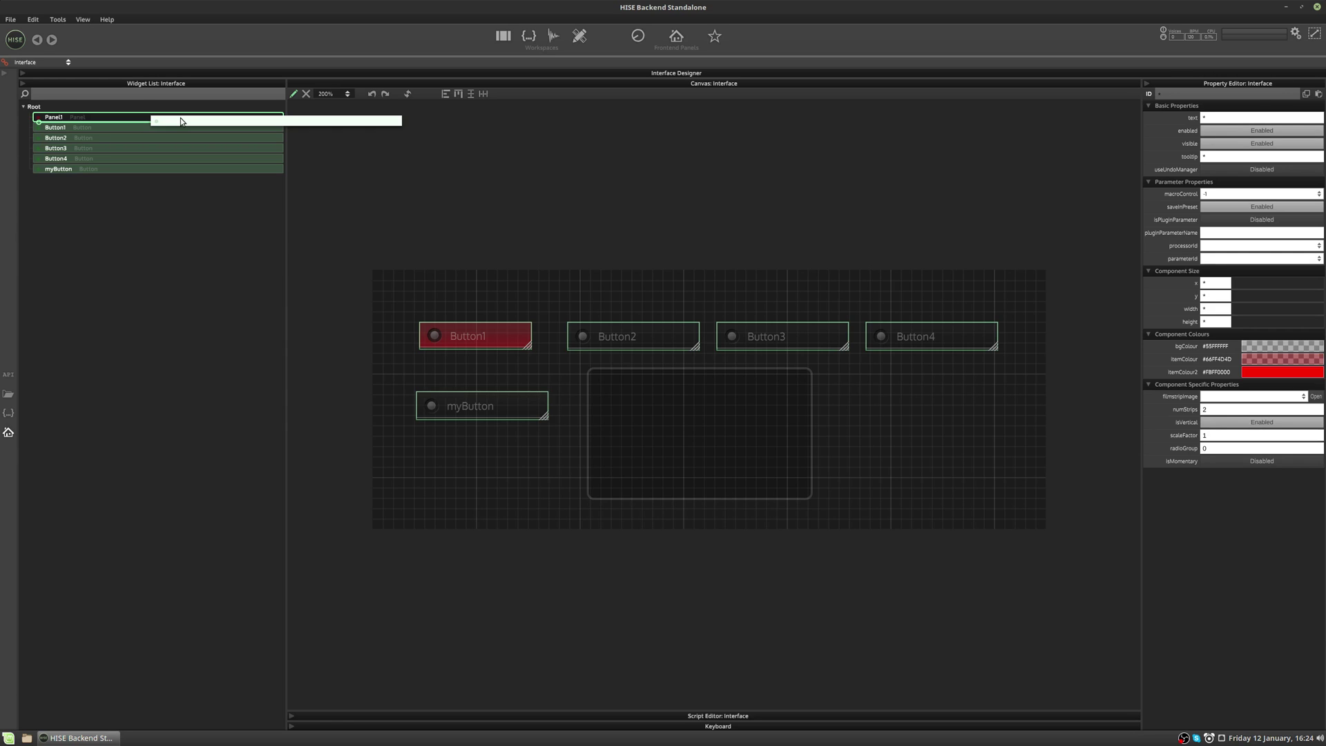
{"action": "left_click_drag", "start_coordinate": [181, 121], "coordinate": [181, 121]}
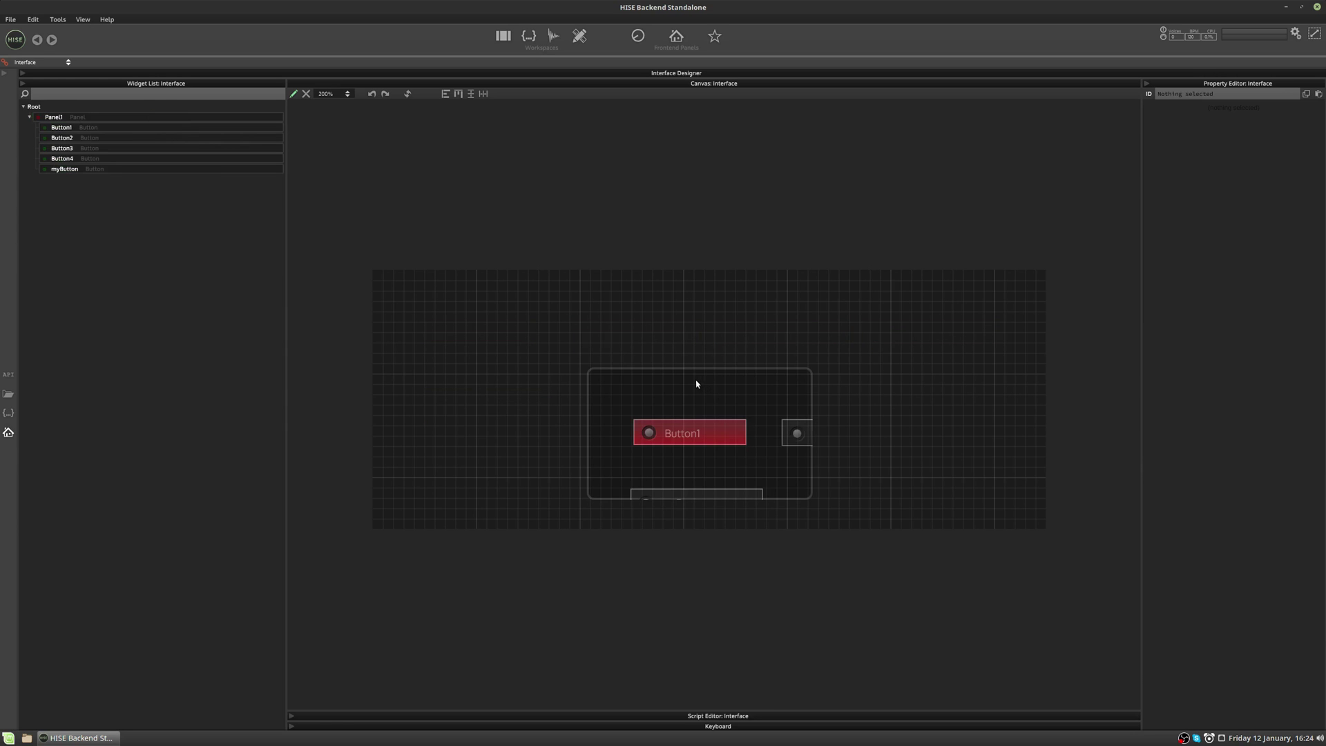
Drag Panel1 up-left and enlarge it until Button1, Button2, Button3 and myButton show inside.
{"action": "left_click_drag", "start_coordinate": [696, 384], "coordinate": [506, 325]}
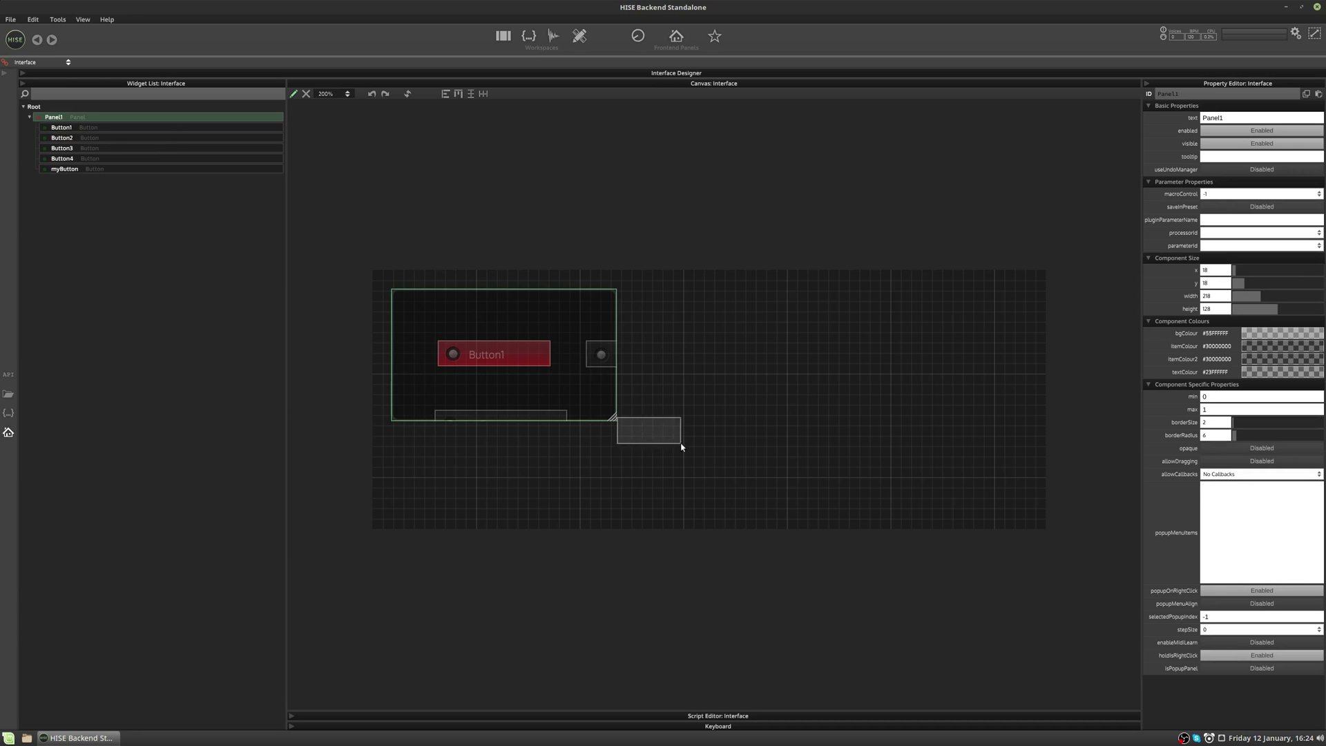
{"action": "left_click_drag", "start_coordinate": [615, 419], "coordinate": [833, 509]}
{"action": "left_click", "coordinate": [852, 458]}
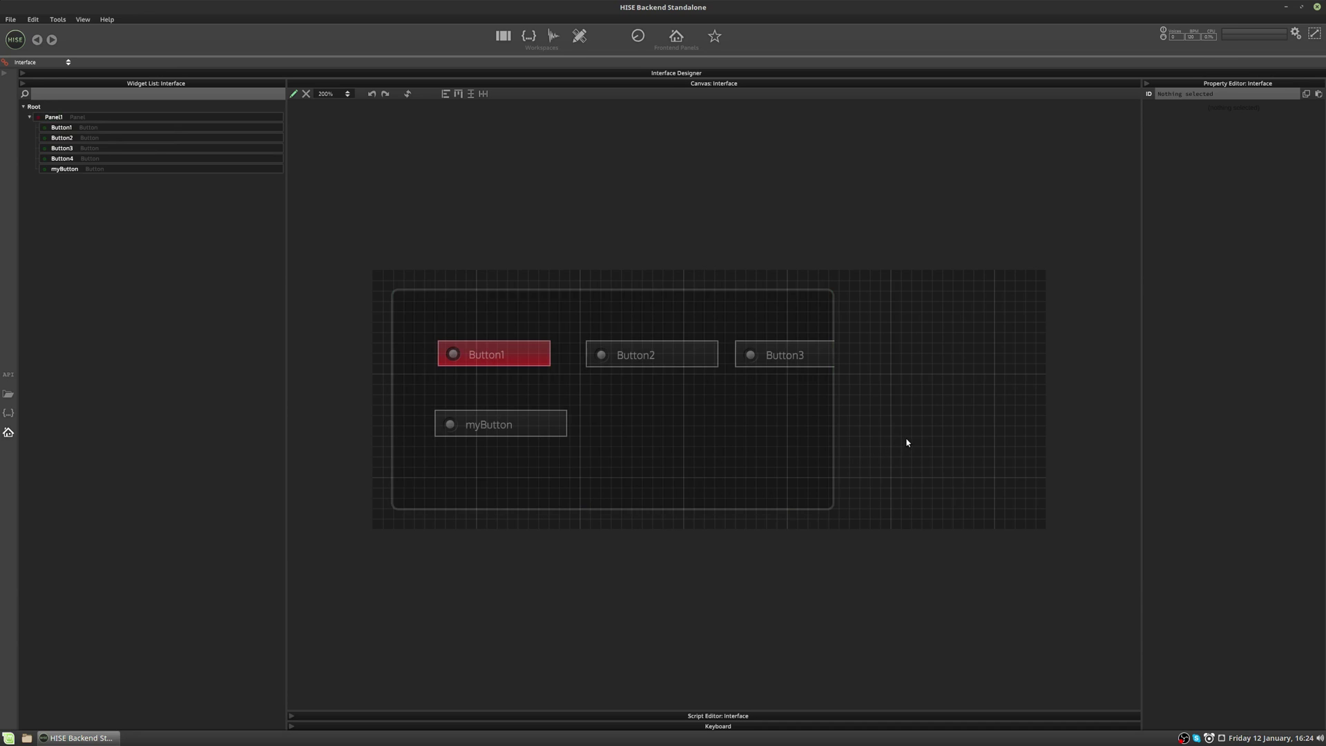
Set Button1's x and y to 0 within Panel1, then shift Panel1 to the right.
{"action": "left_click", "coordinate": [536, 360]}
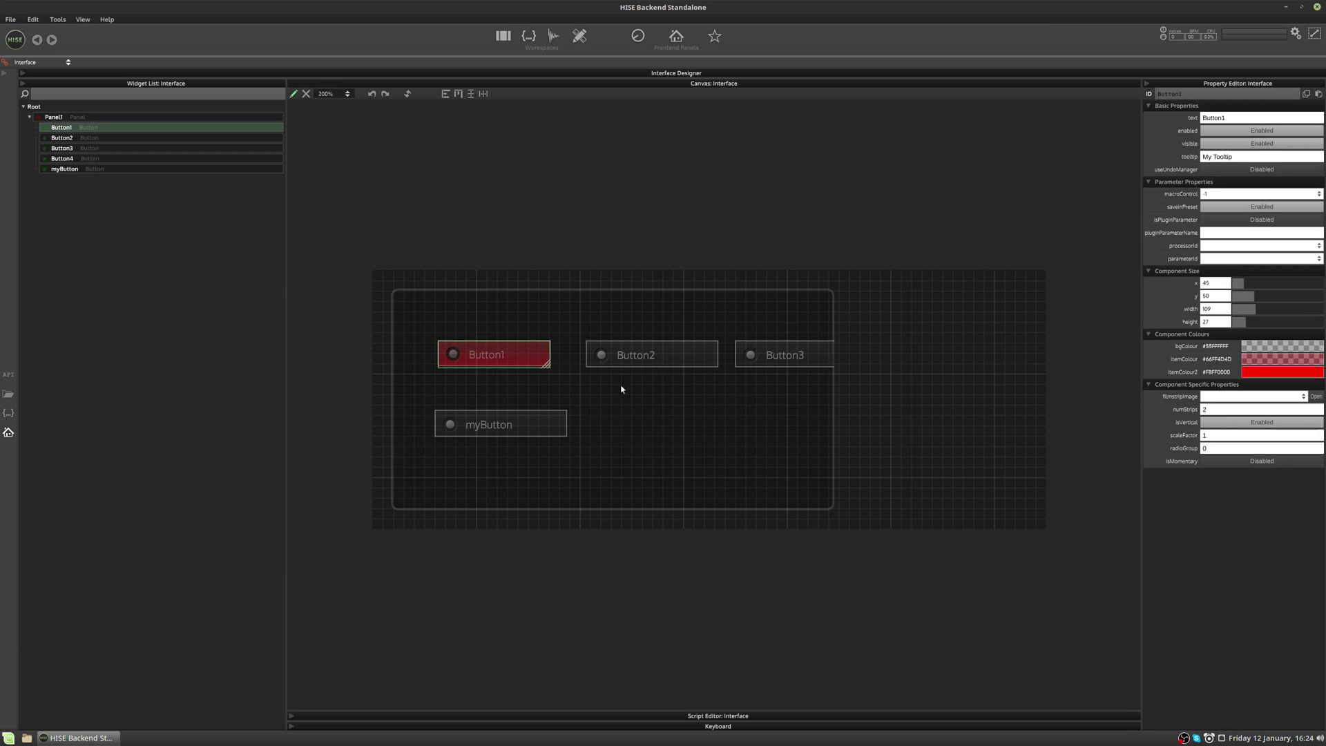
{"action": "left_click", "coordinate": [523, 337]}
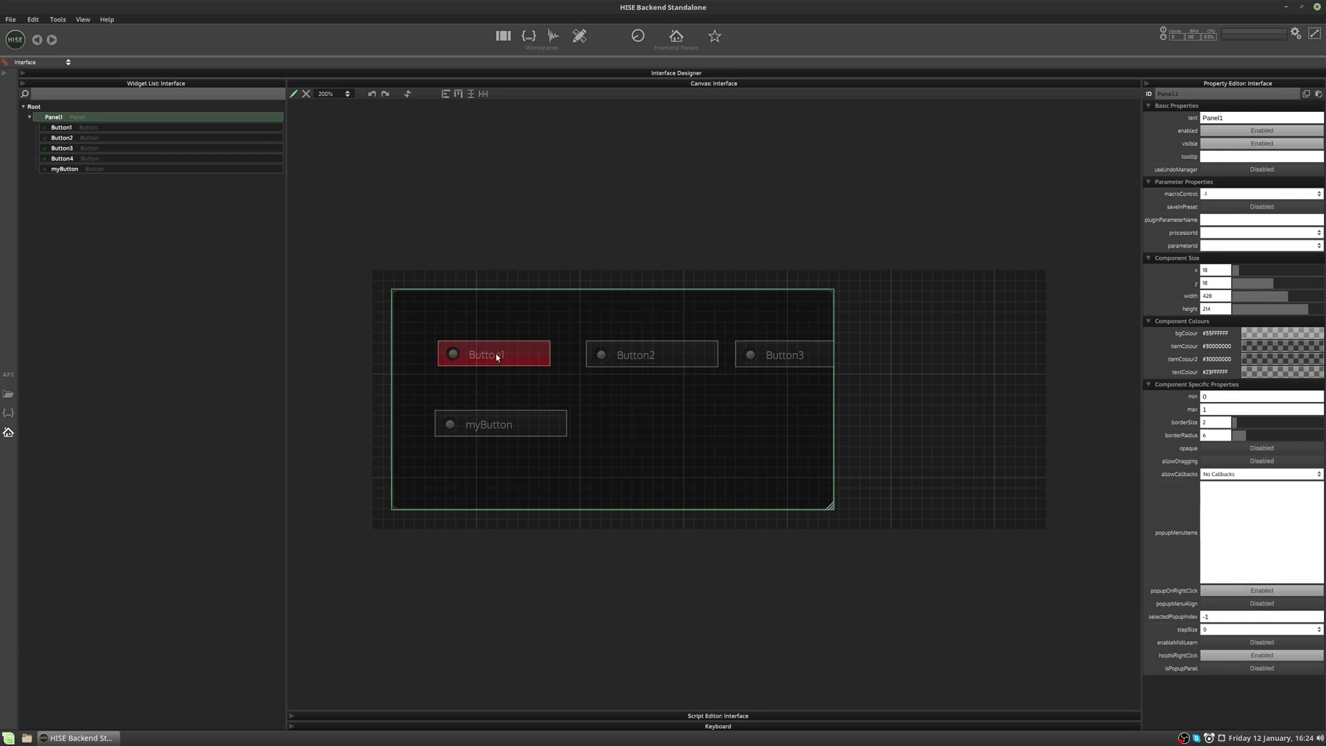
{"action": "left_click", "coordinate": [83, 130]}
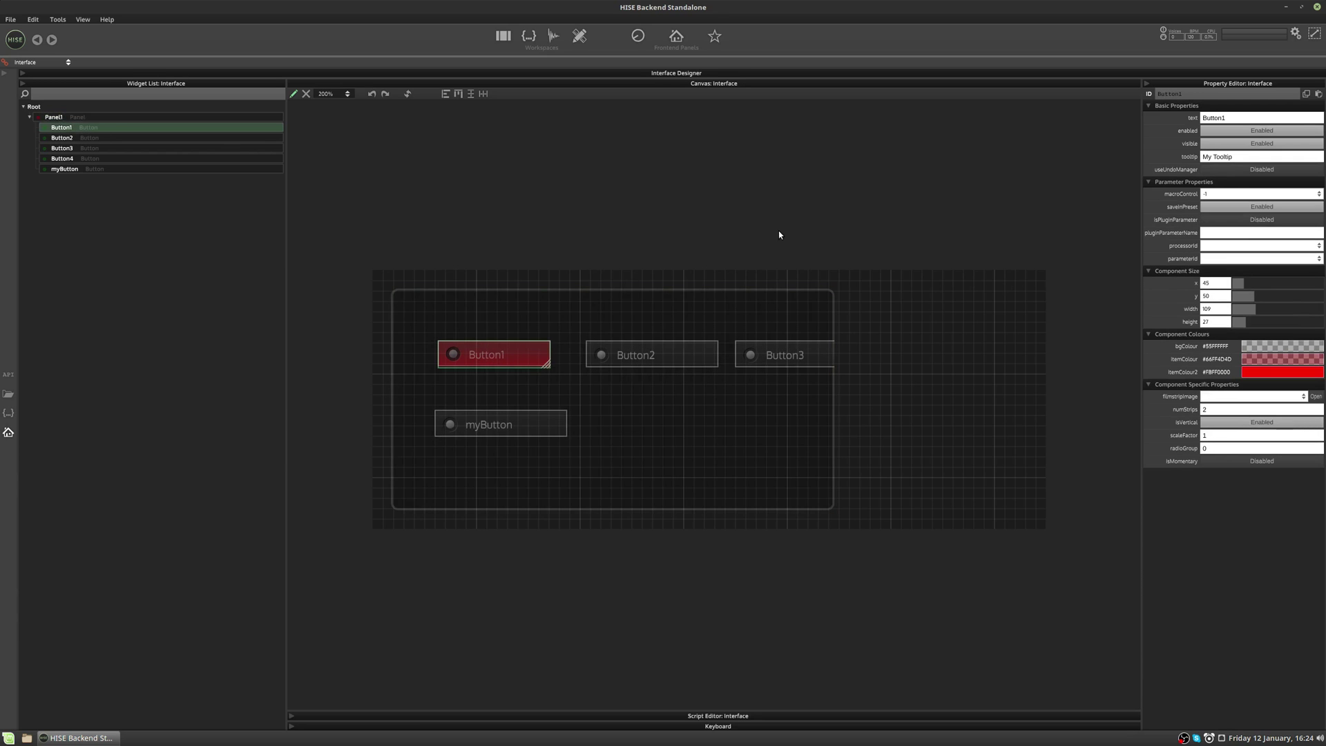
{"action": "left_click_drag", "start_coordinate": [1251, 290], "coordinate": [1174, 289]}
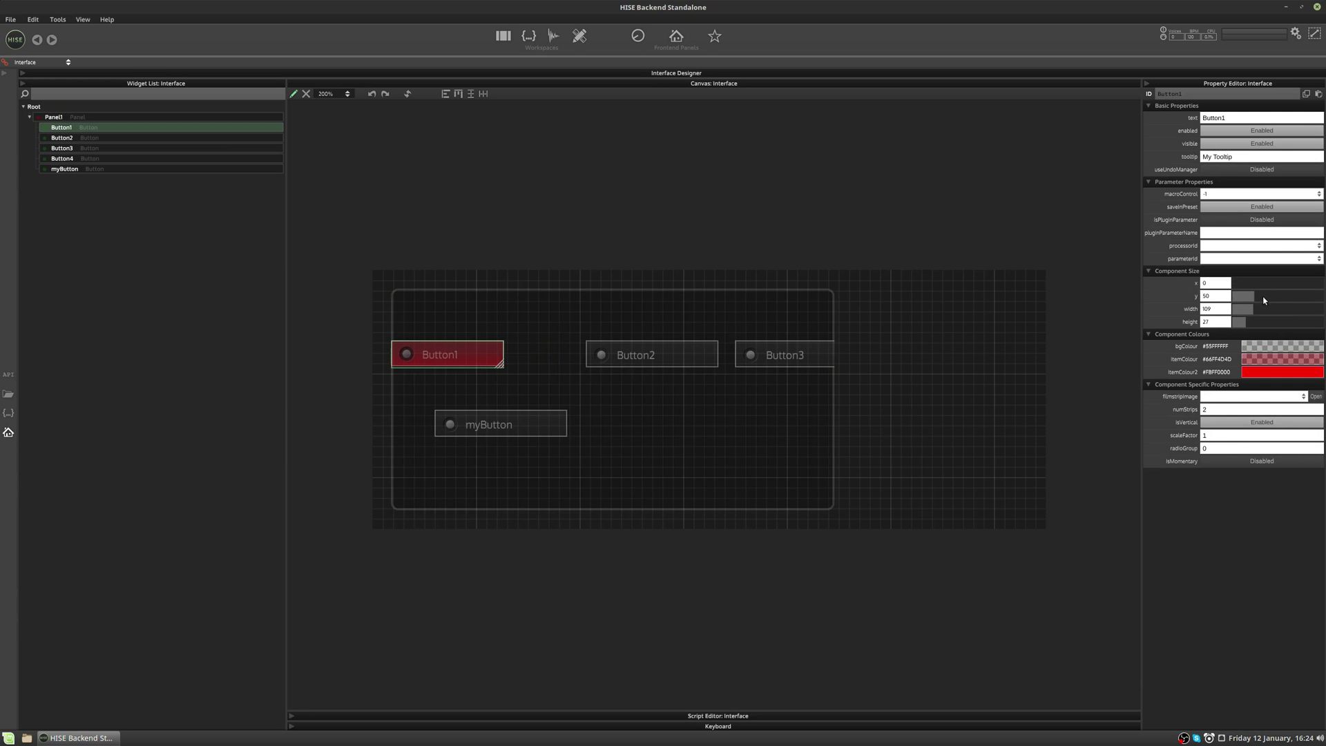
{"action": "left_click_drag", "start_coordinate": [1262, 296], "coordinate": [1160, 299]}
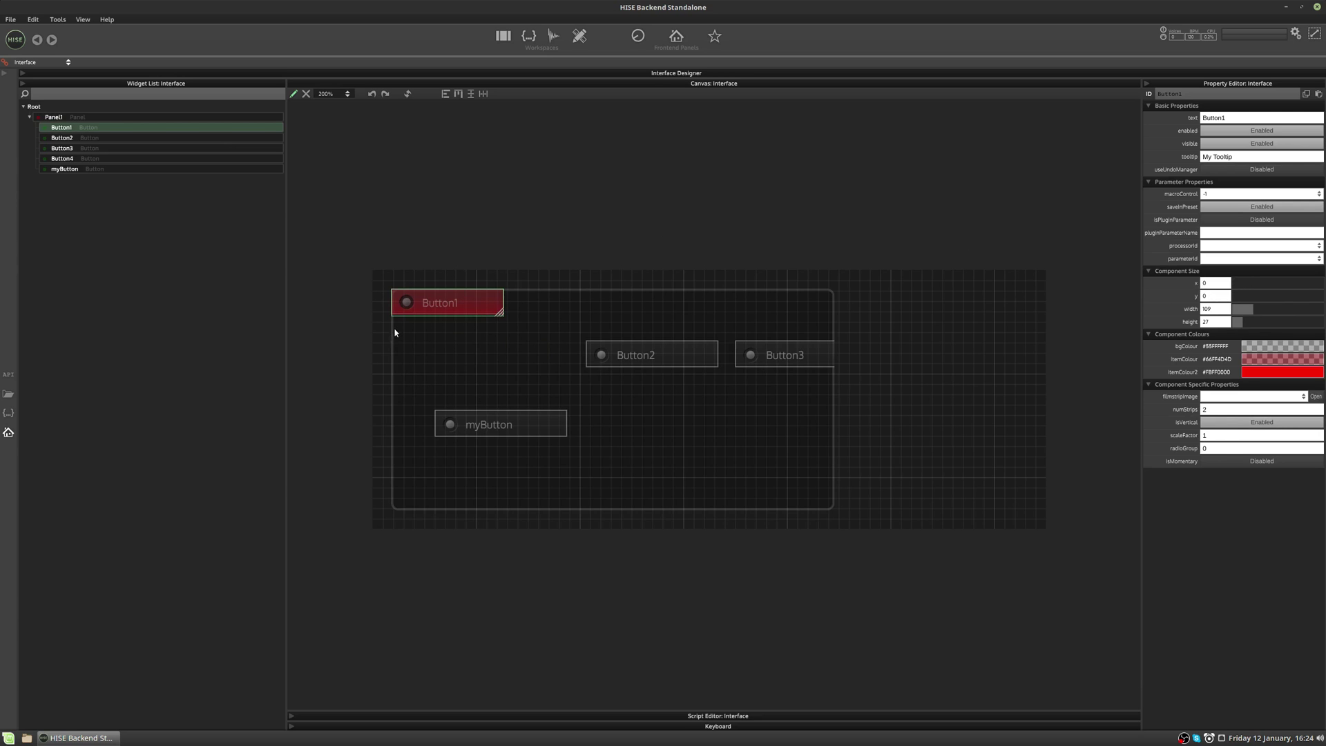
{"action": "left_click", "coordinate": [453, 345]}
{"action": "left_click_drag", "start_coordinate": [532, 359], "coordinate": [639, 367]}
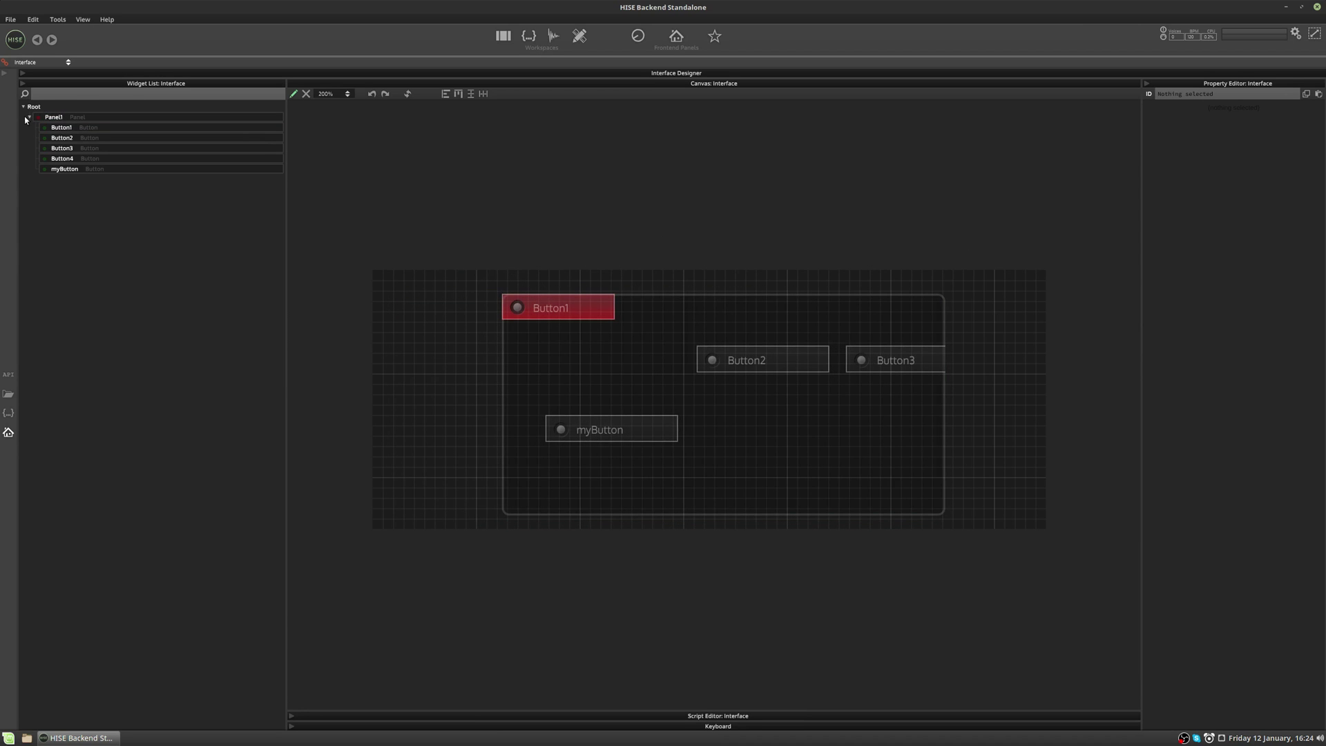
Set Panel1's x to 0 and resize it to 364 by 188.
{"action": "left_click", "coordinate": [632, 338]}
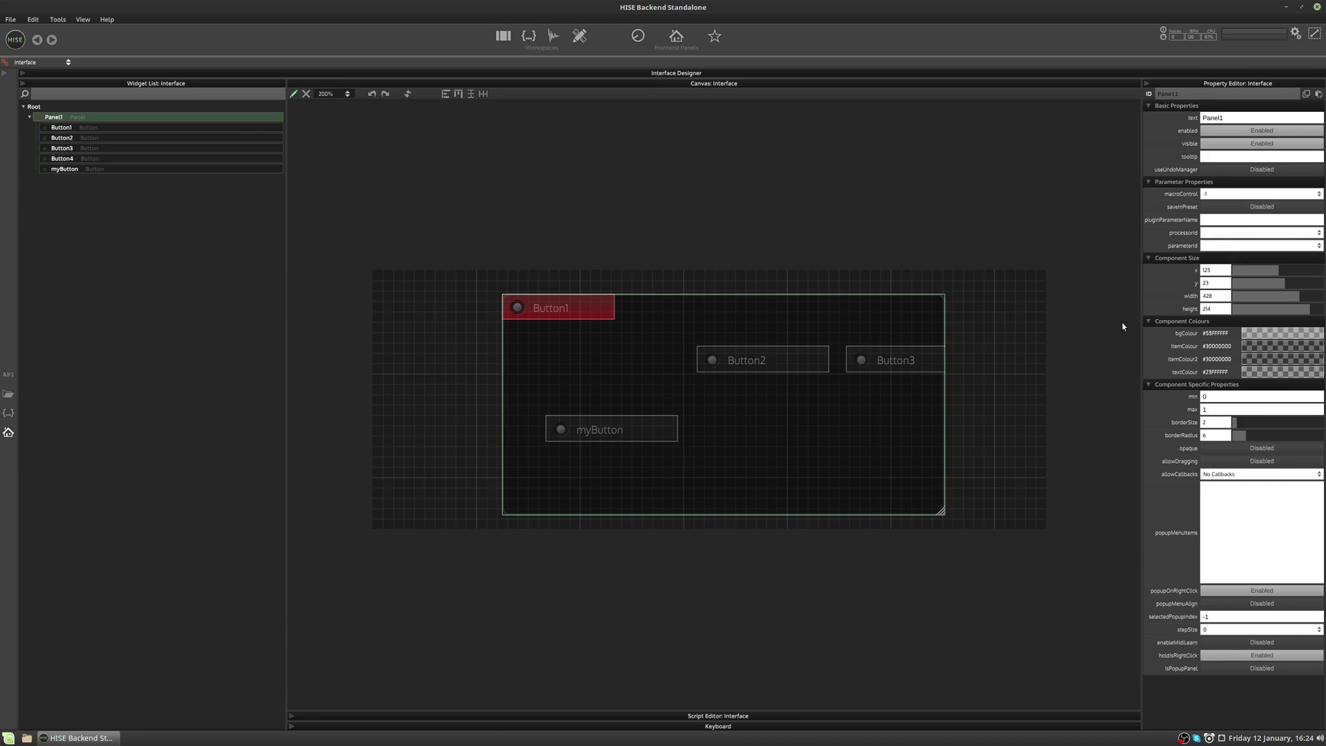
{"action": "left_click_drag", "start_coordinate": [1297, 280], "coordinate": [1152, 286]}
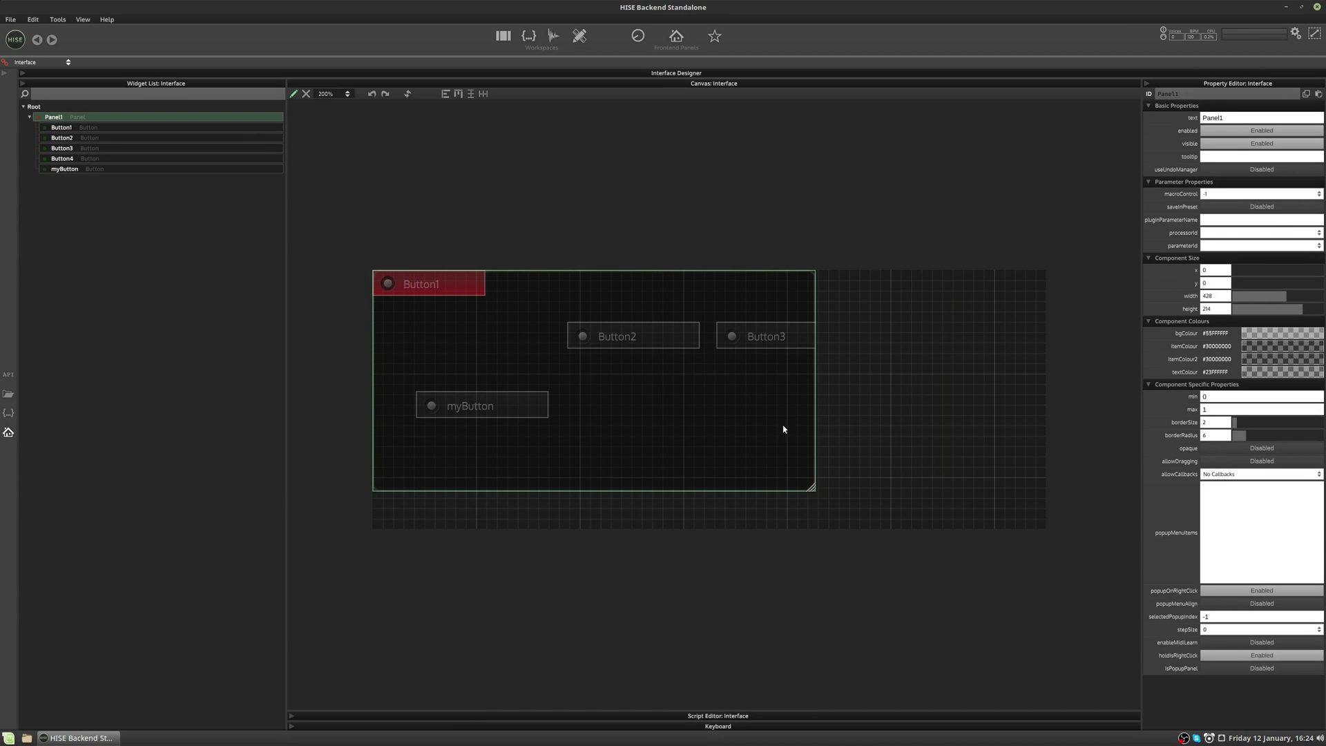
{"action": "left_click", "coordinate": [893, 285]}
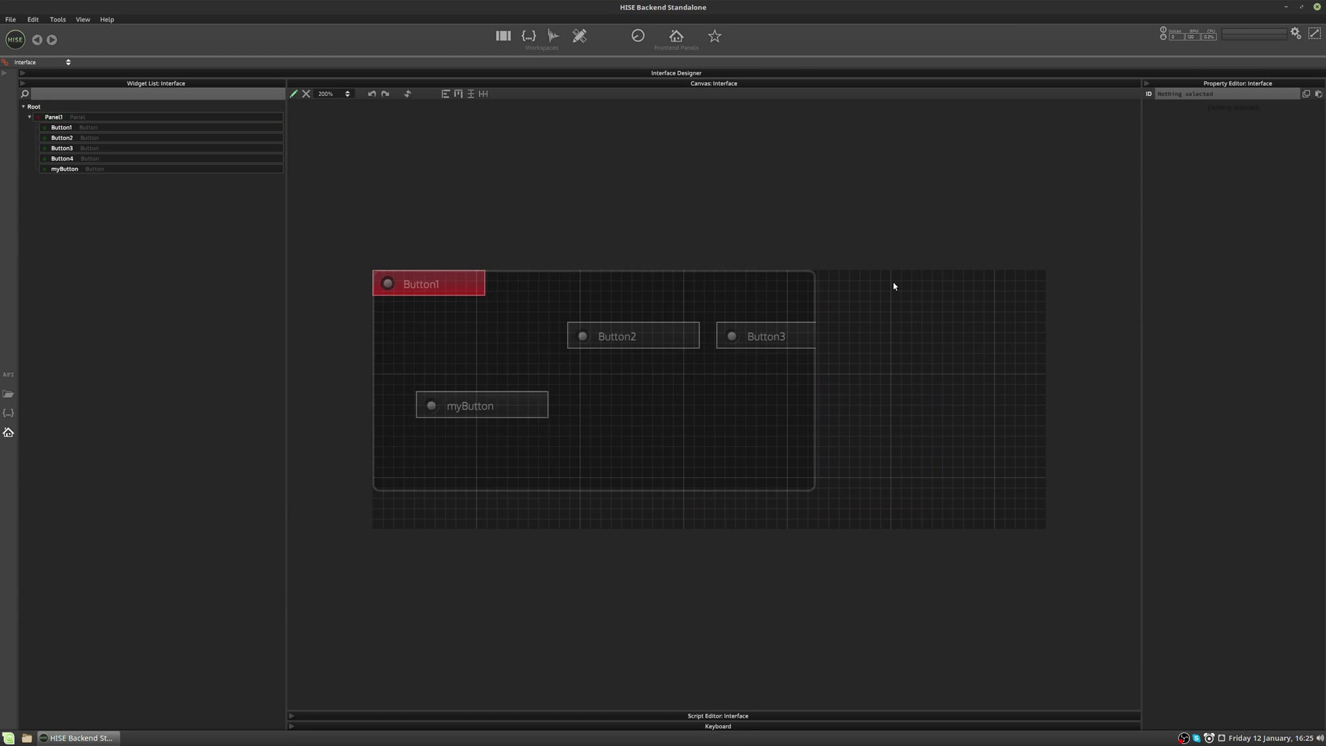
{"action": "left_click", "coordinate": [813, 468]}
{"action": "left_click_drag", "start_coordinate": [813, 488], "coordinate": [748, 463]}
{"action": "left_click", "coordinate": [948, 442]}
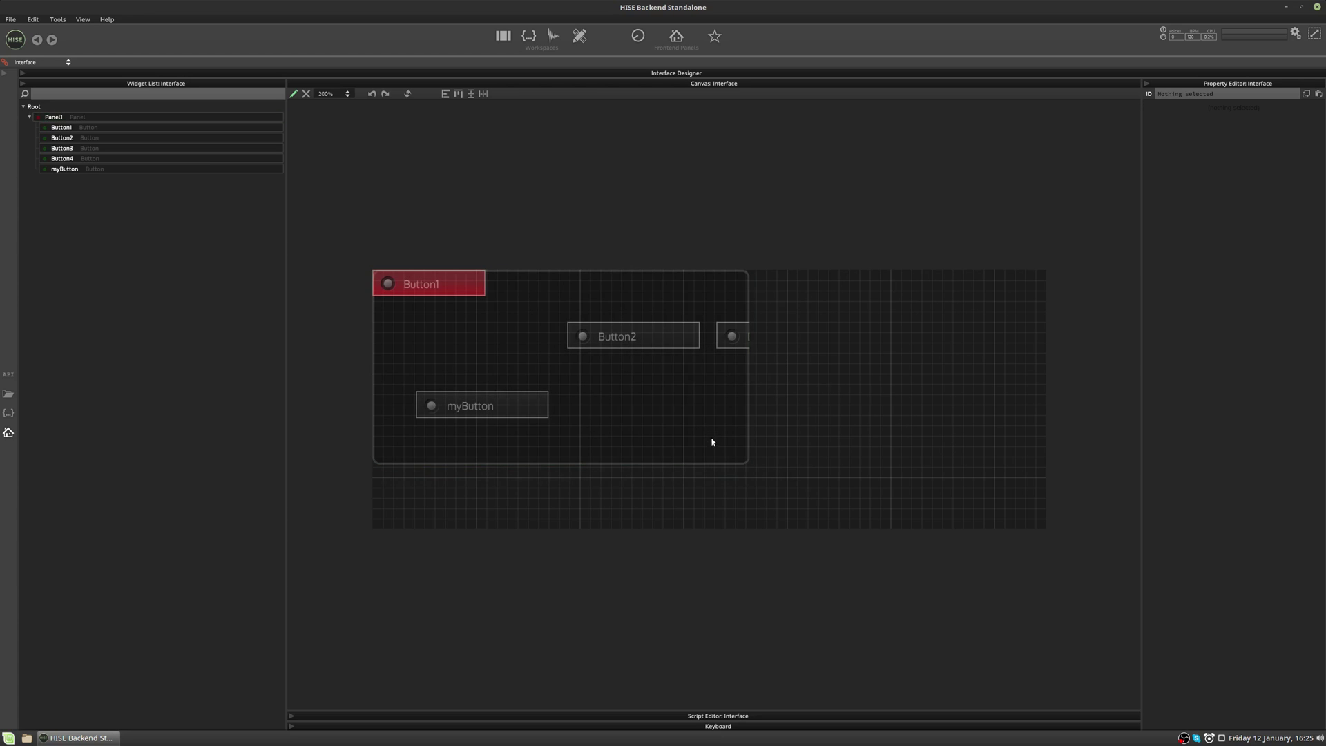
Paste a copy of Panel1 with its buttons as Panel2, moved right and shrunk to 246 by 148.
{"action": "left_click", "coordinate": [73, 117]}
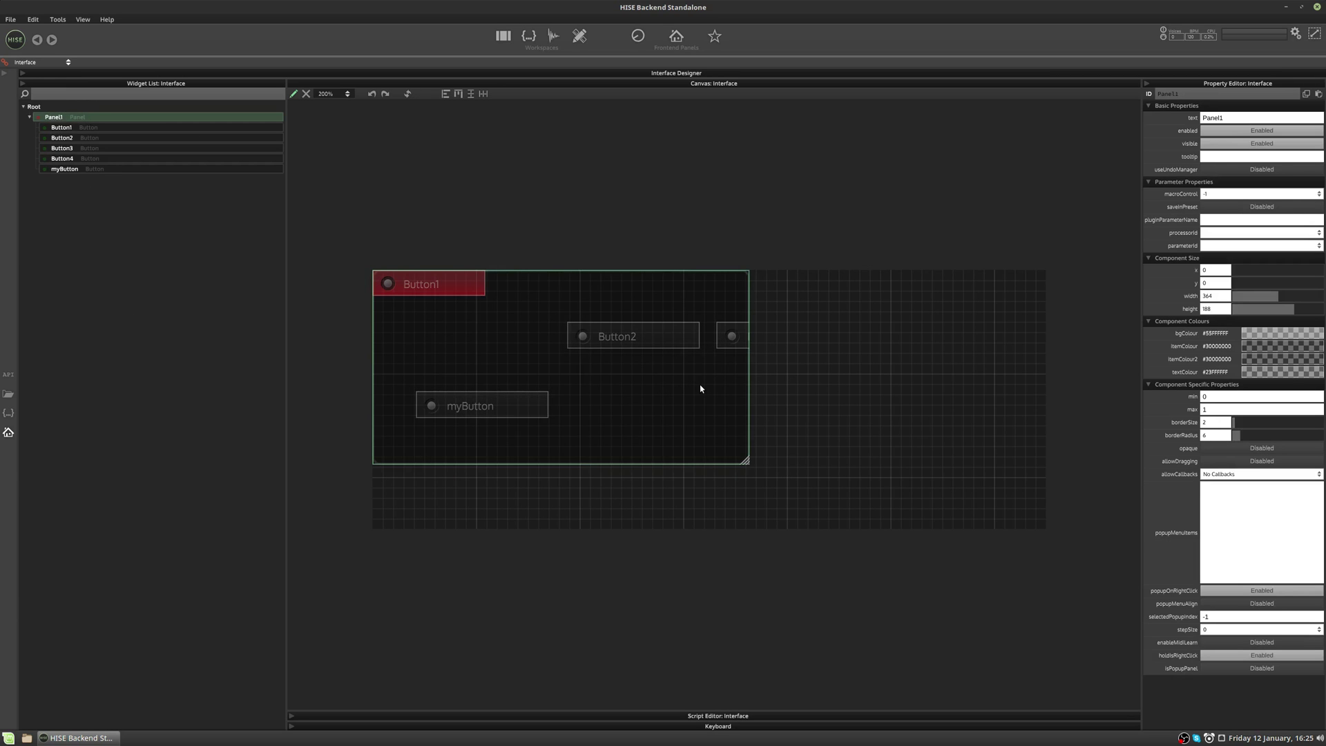
{"action": "key", "text": "ctrl+v"}
{"action": "left_click_drag", "start_coordinate": [829, 449], "coordinate": [861, 357]}
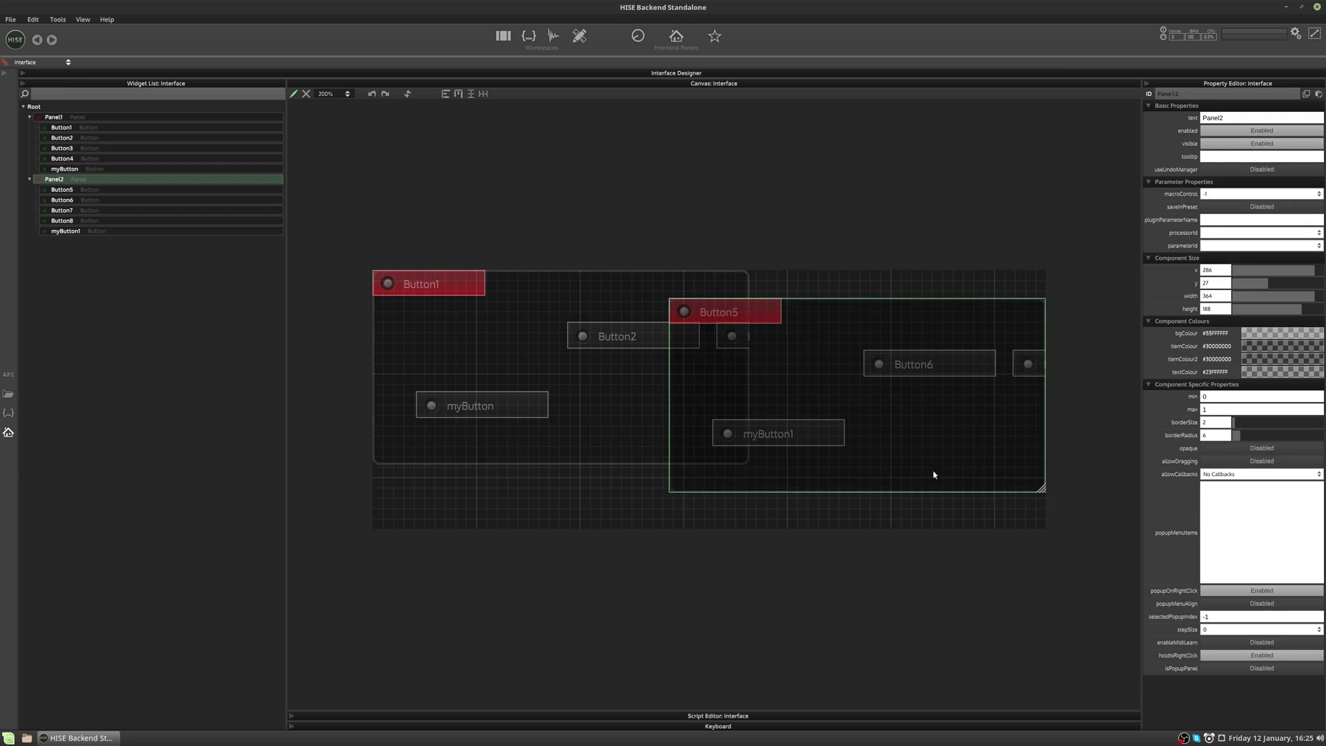
{"action": "left_click_drag", "start_coordinate": [1037, 490], "coordinate": [859, 363]}
{"action": "key", "text": "Escape"}
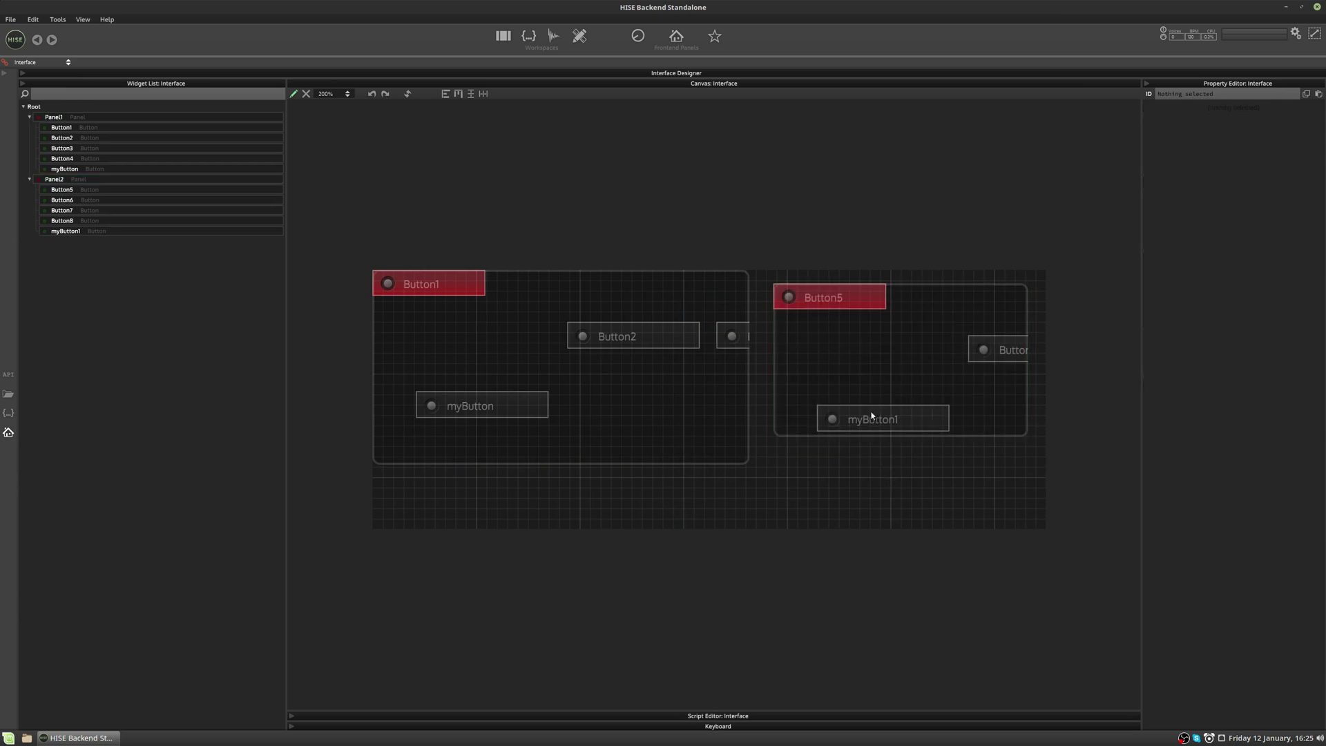
Nest Panel2 under Panel1 in the Widget List and drag it onto Panel1 on the canvas.
{"action": "left_click", "coordinate": [55, 181]}
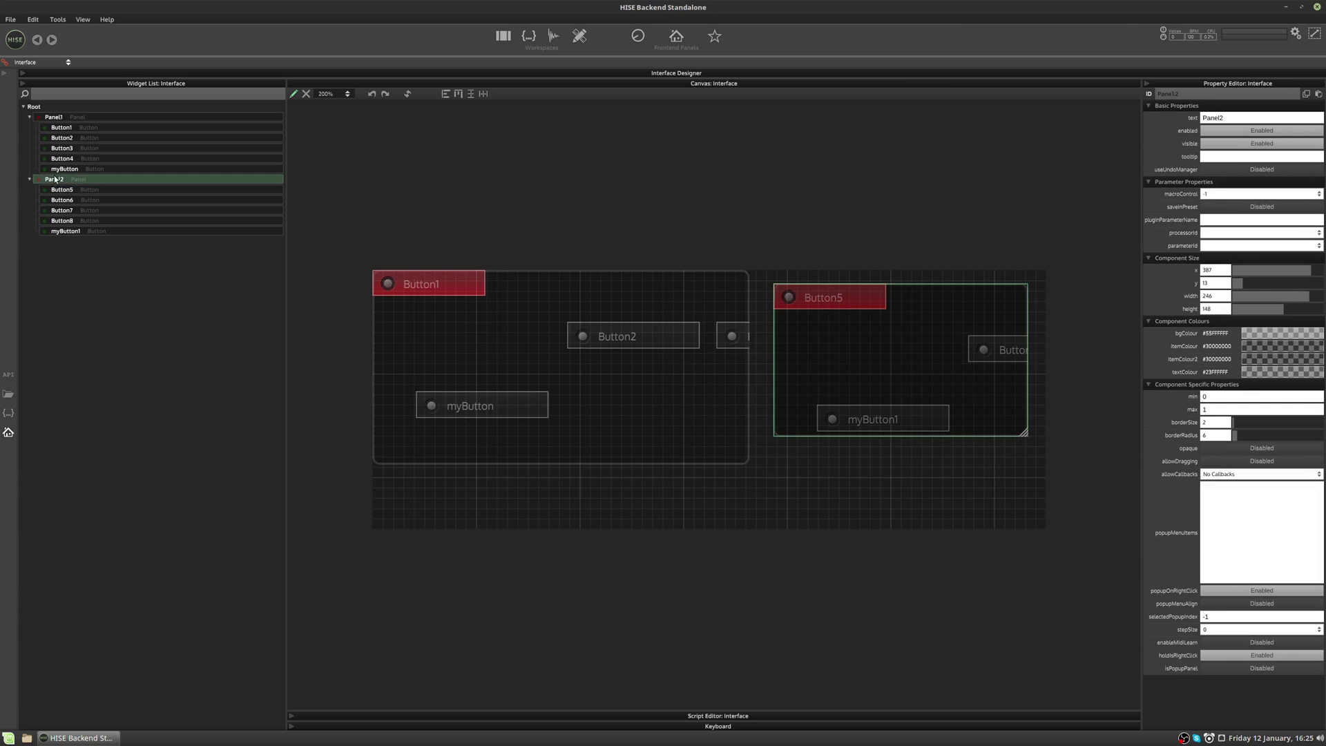
{"action": "left_click_drag", "start_coordinate": [55, 179], "coordinate": [68, 177]}
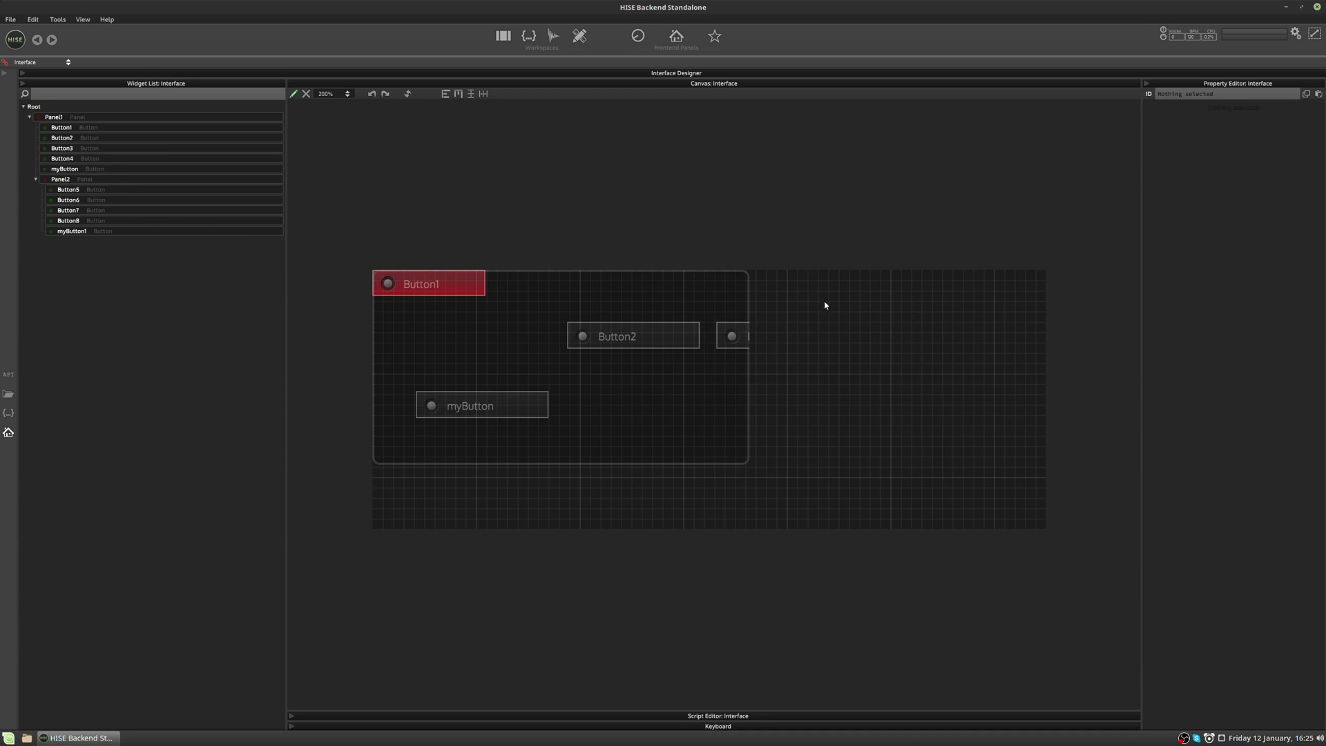
{"action": "left_click", "coordinate": [659, 388]}
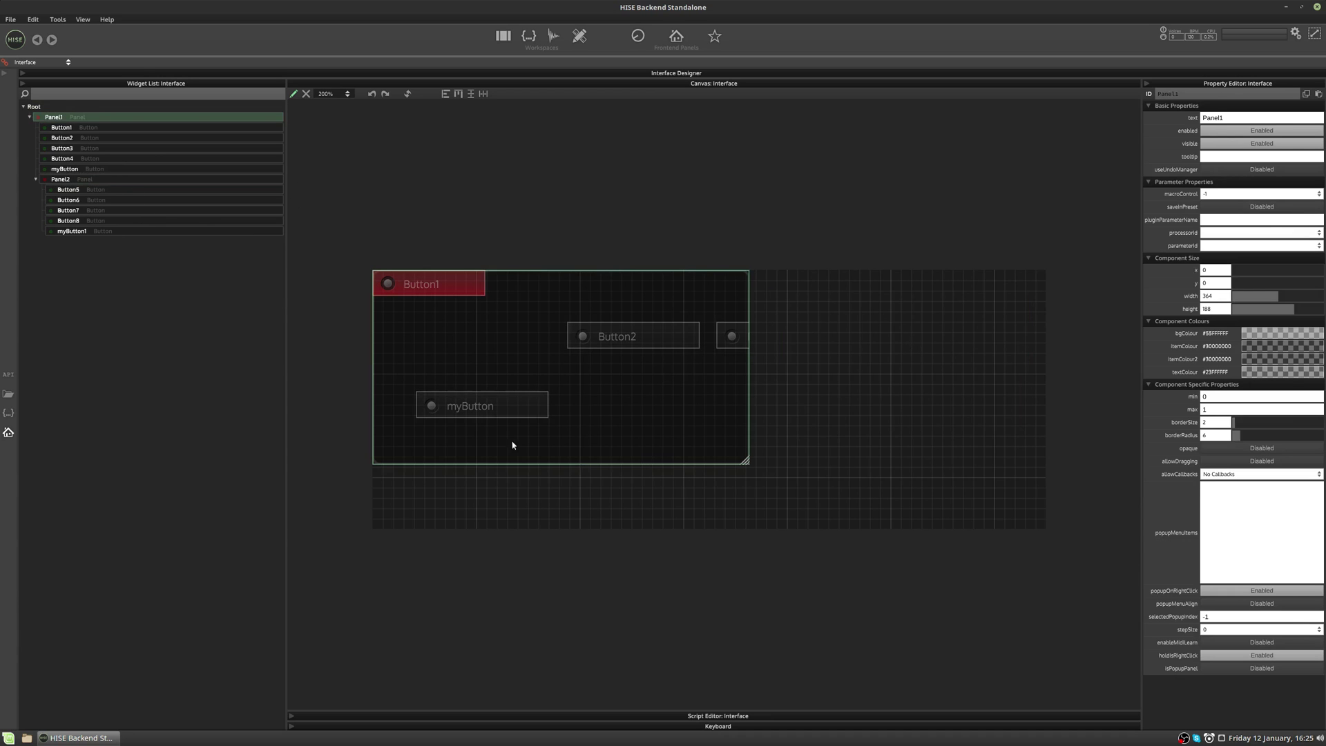
{"action": "left_click", "coordinate": [98, 178]}
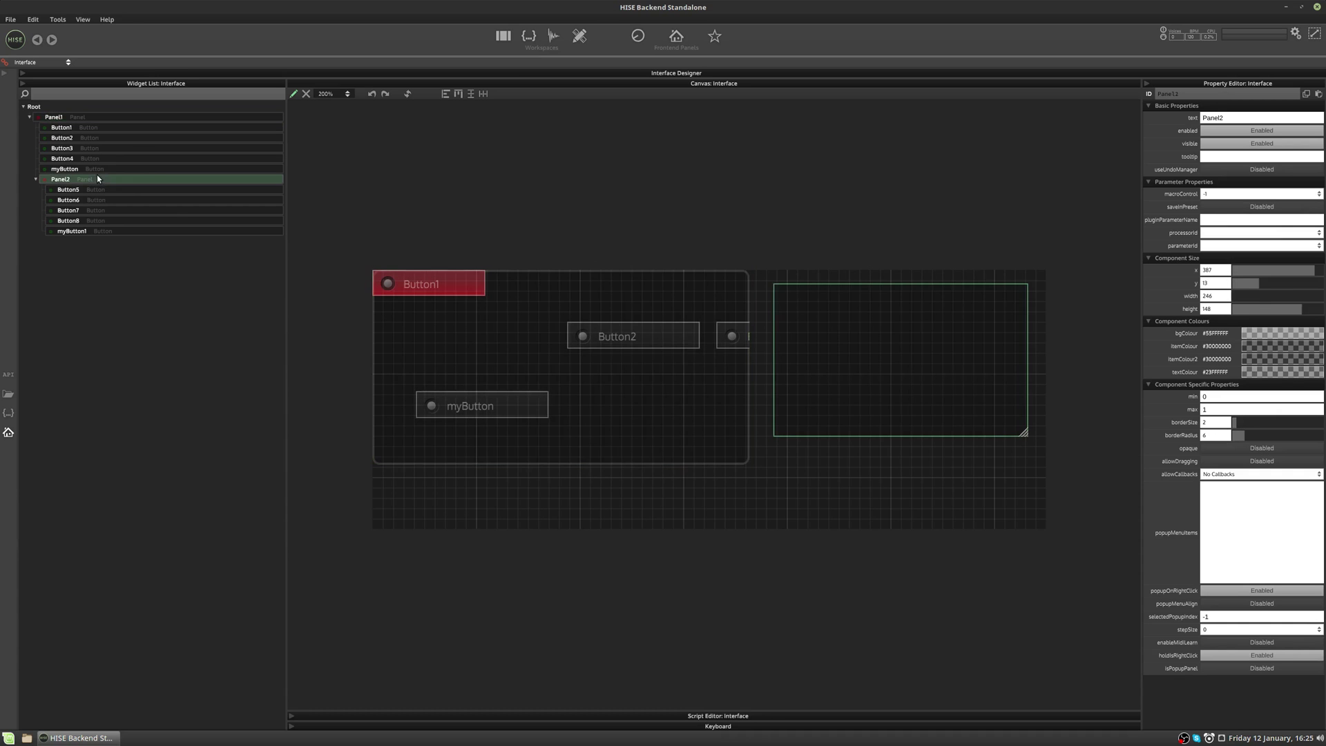
{"action": "left_click_drag", "start_coordinate": [816, 332], "coordinate": [643, 342]}
{"action": "left_click", "coordinate": [128, 271]}
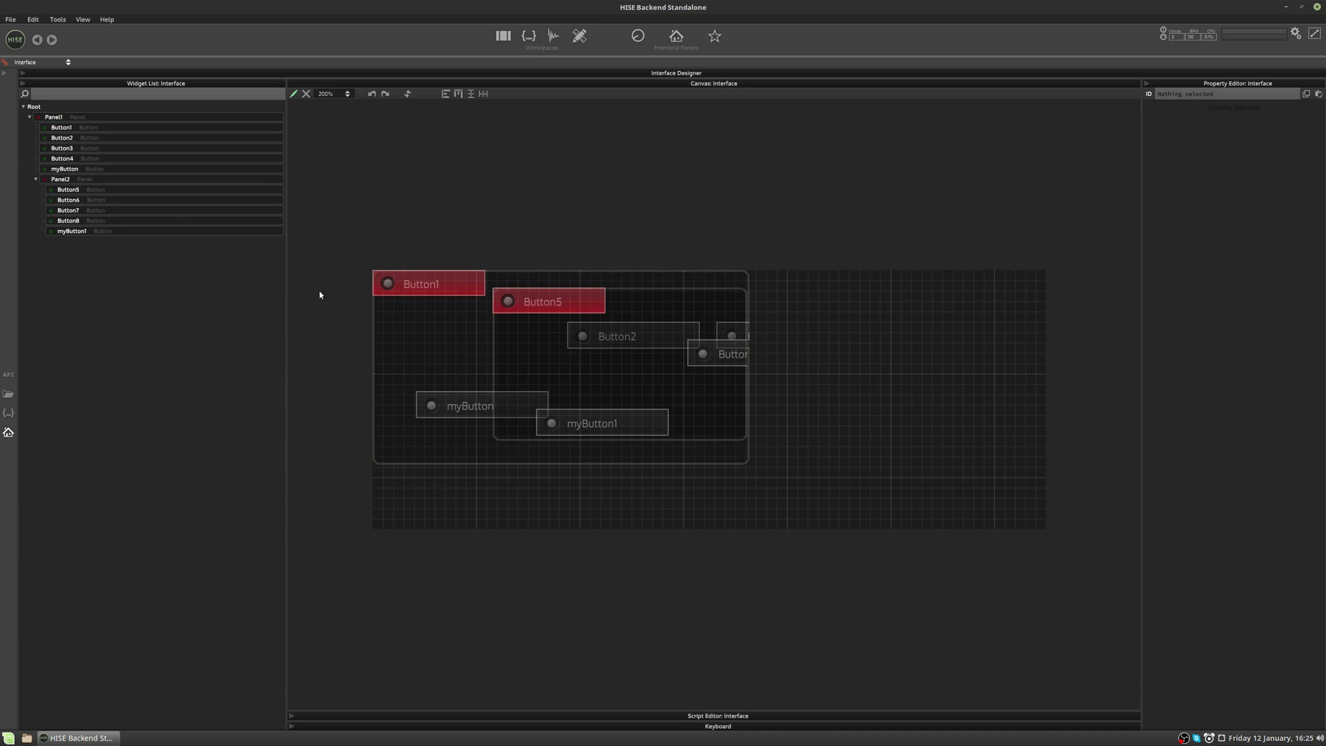
{"action": "mouse_move", "coordinate": [413, 347]}
{"action": "left_mouse_down"}
{"action": "mouse_move", "coordinate": [674, 388]}
{"action": "mouse_move", "coordinate": [465, 342]}
{"action": "mouse_move", "coordinate": [446, 384]}
{"action": "mouse_move", "coordinate": [465, 355]}
{"action": "mouse_move", "coordinate": [438, 343]}
{"action": "left_mouse_up"}
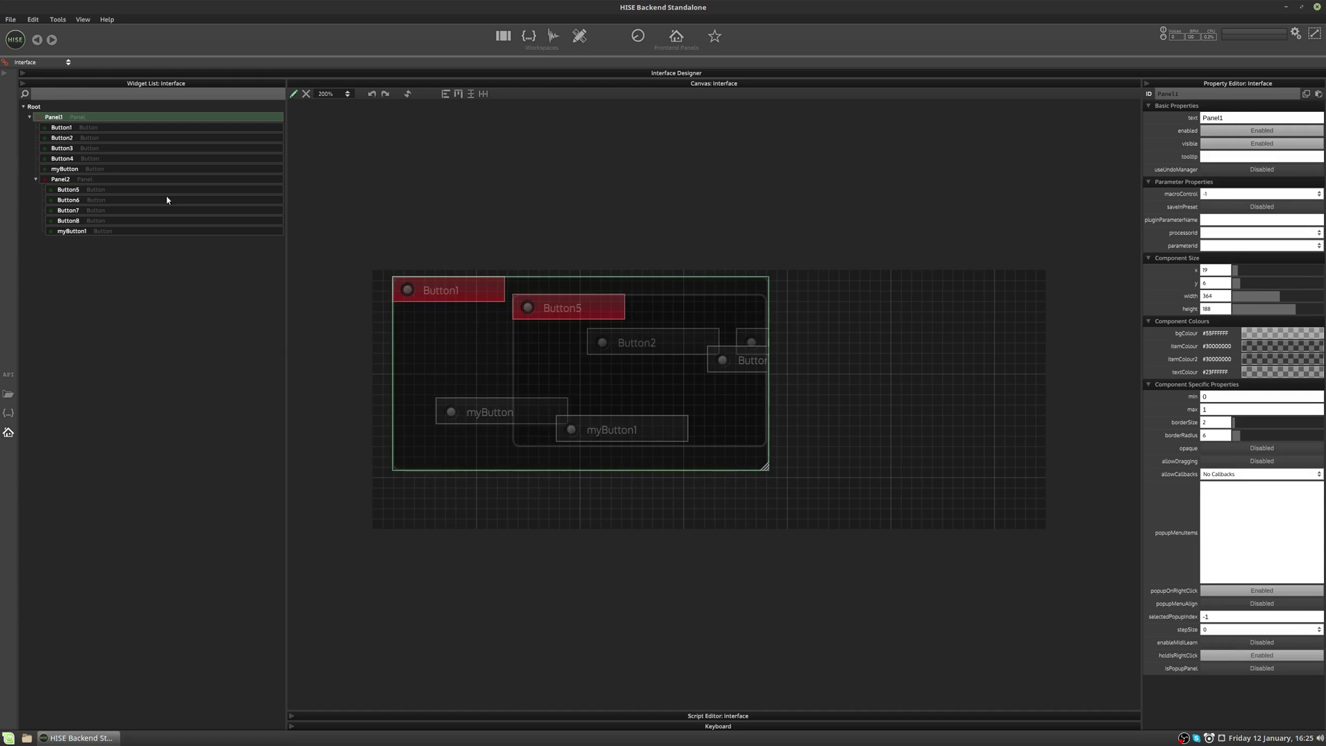
Pull Panel2 out of Panel1 in the tree and drag it right, clear of Panel1.
{"action": "left_click", "coordinate": [79, 181]}
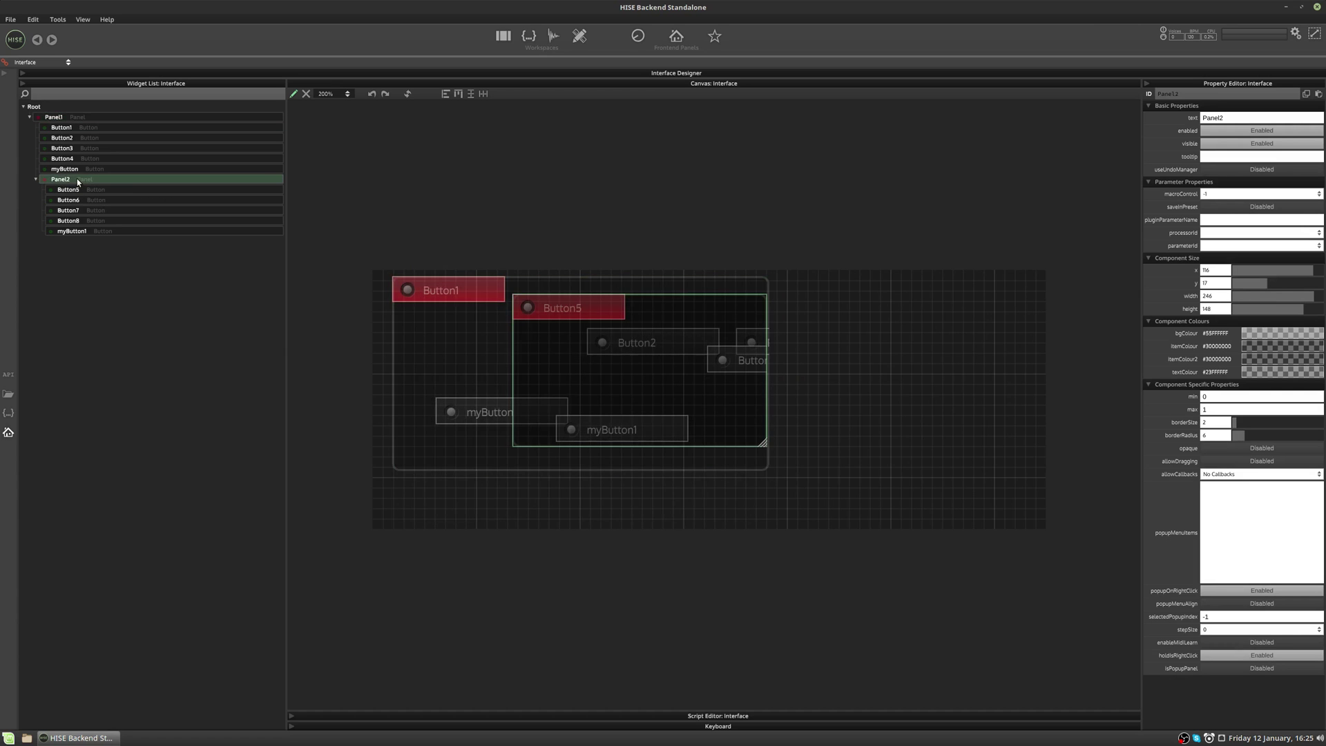
{"action": "left_click_drag", "start_coordinate": [78, 181], "coordinate": [34, 268]}
{"action": "left_click", "coordinate": [558, 363]}
{"action": "left_click_drag", "start_coordinate": [518, 343], "coordinate": [801, 338]}
{"action": "left_click", "coordinate": [842, 491]}
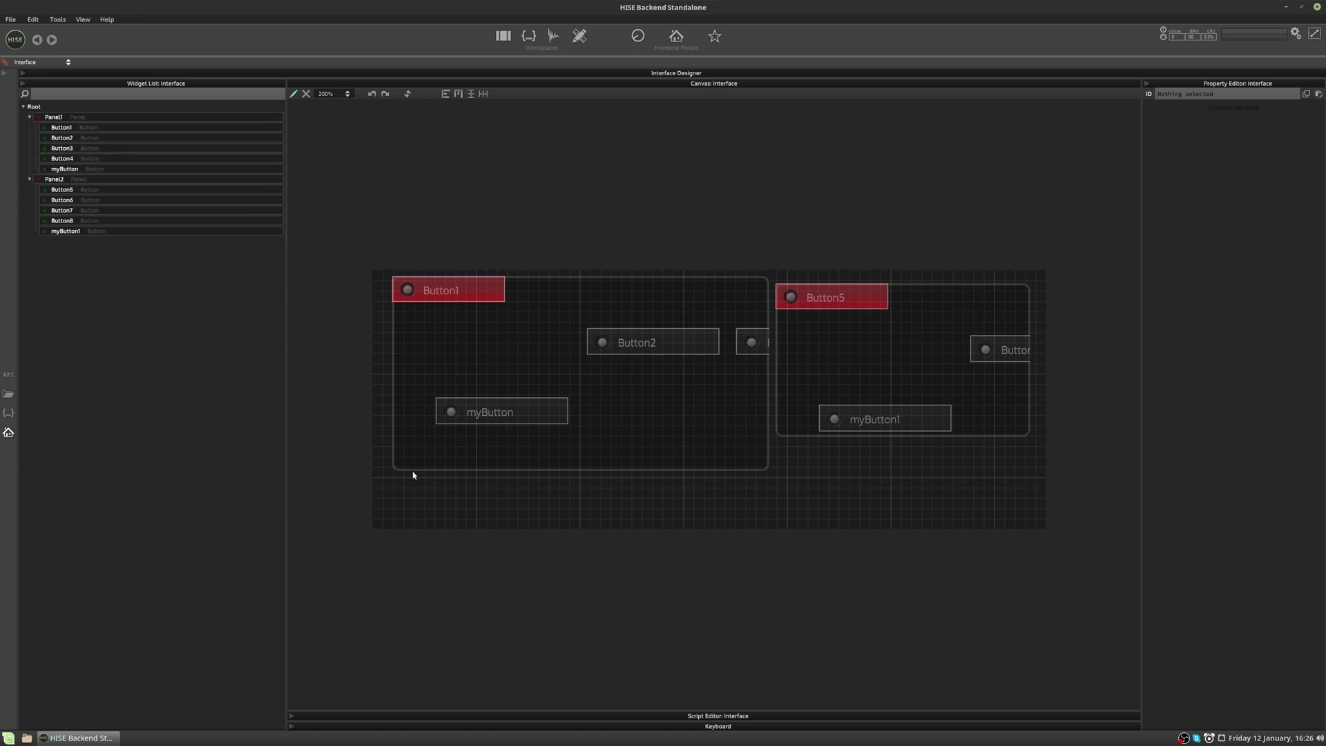
Select Button5 inside Panel2 to show its tooltip and colour properties.
{"action": "left_click", "coordinate": [876, 367]}
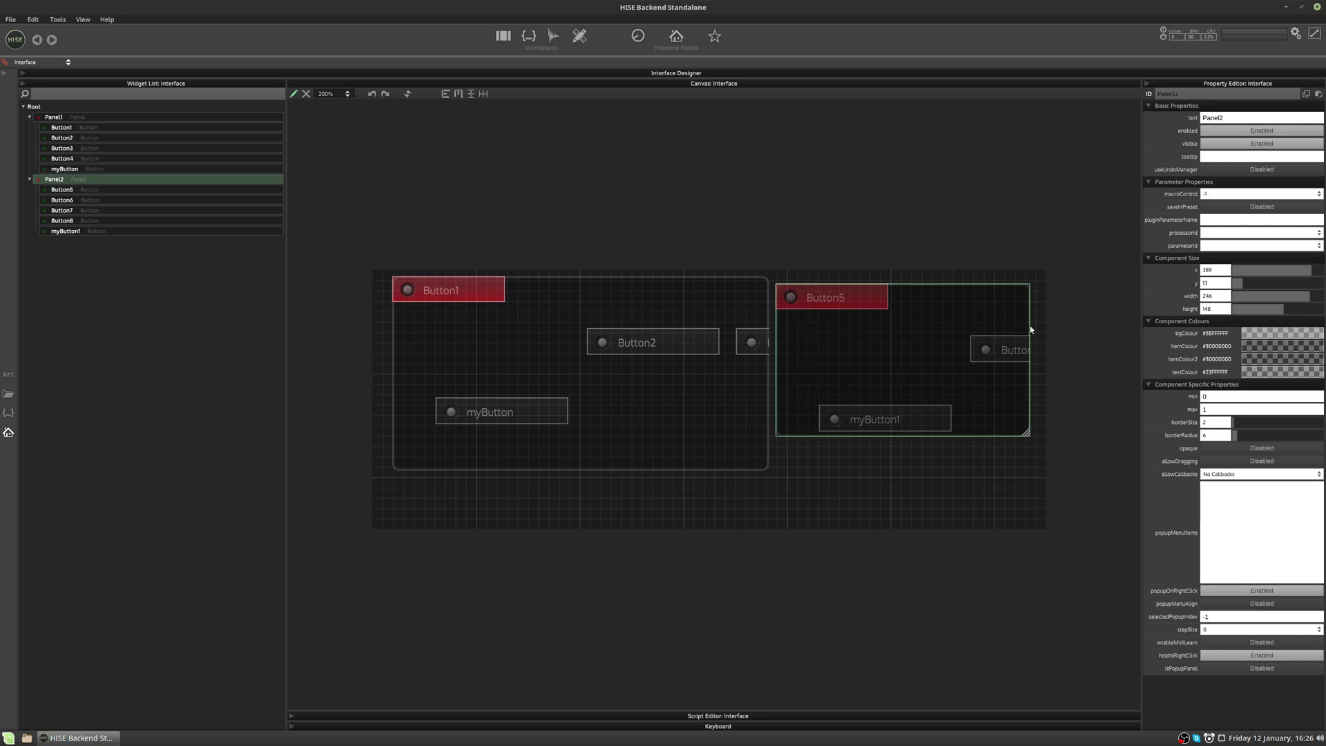
{"action": "left_click", "coordinate": [67, 190]}
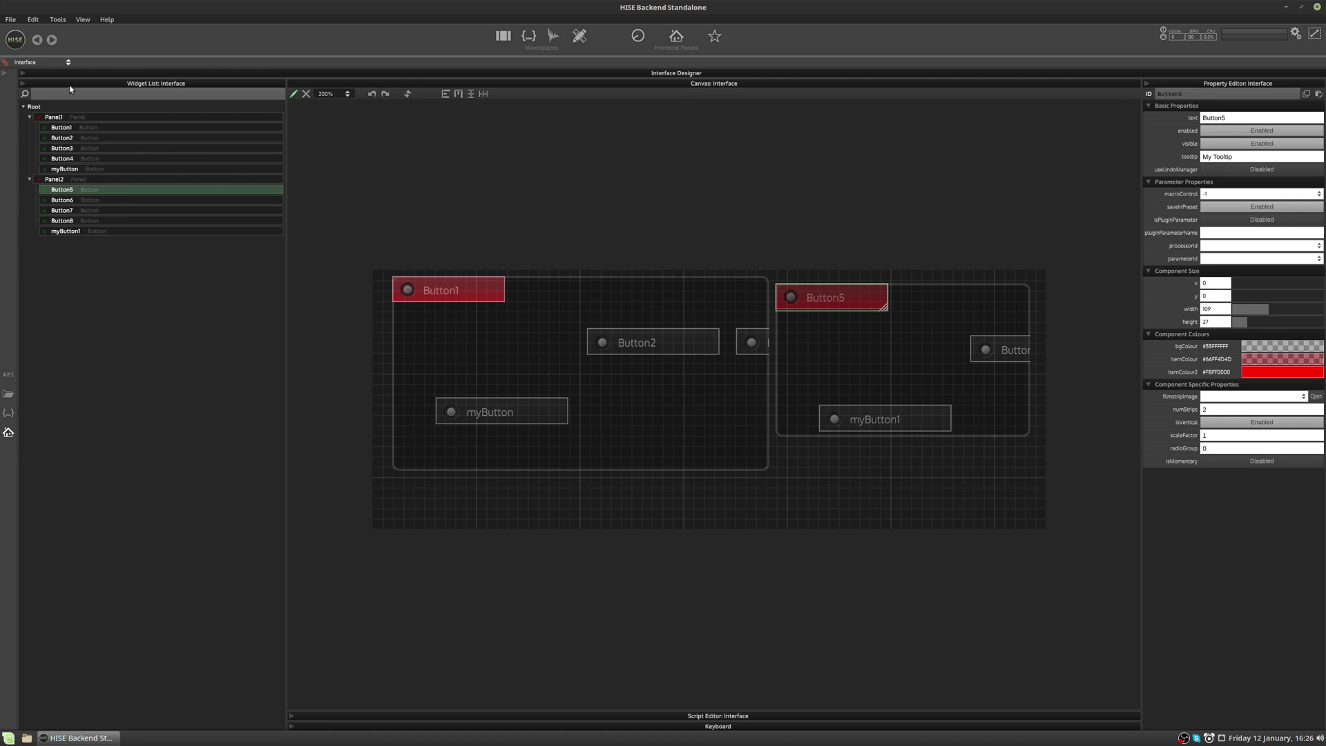
Search the widget list for 'butto', add myButton1 to the selection, then clear the search.
{"action": "left_click", "coordinate": [118, 96]}
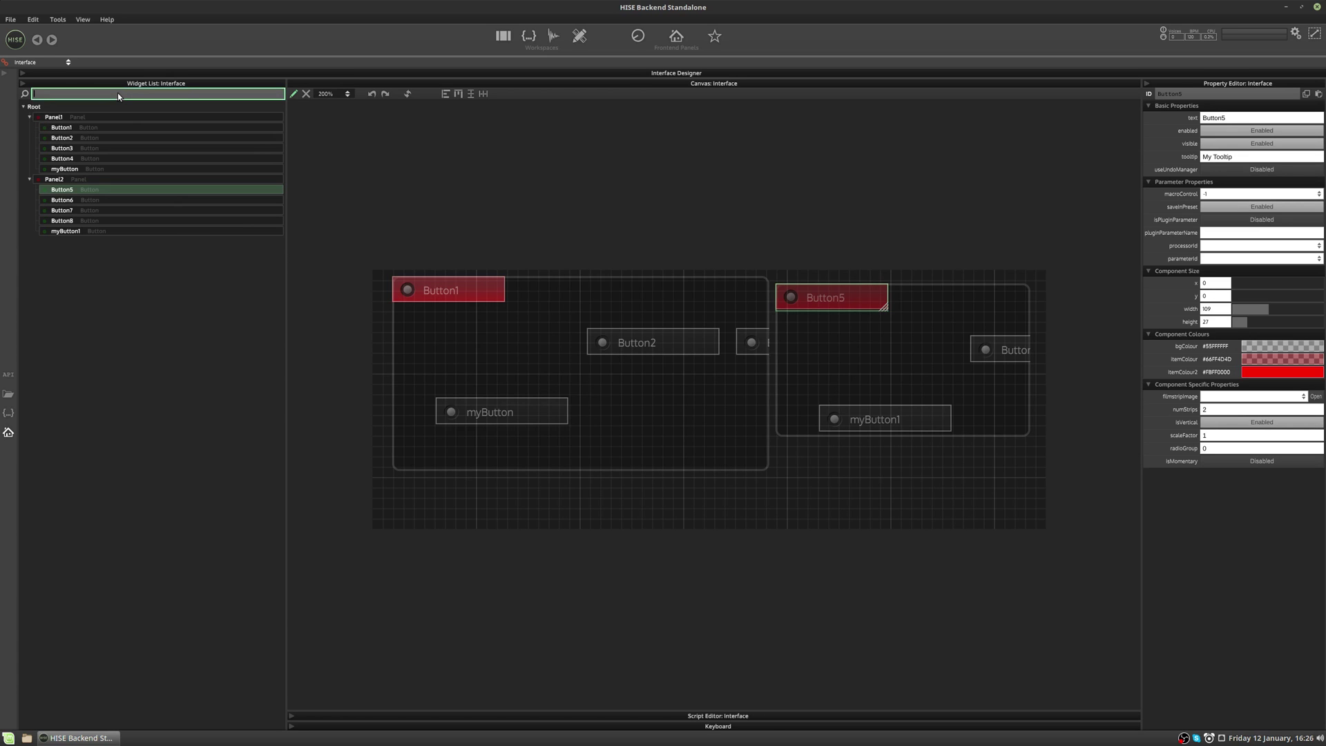
{"action": "type", "text": "button1"}
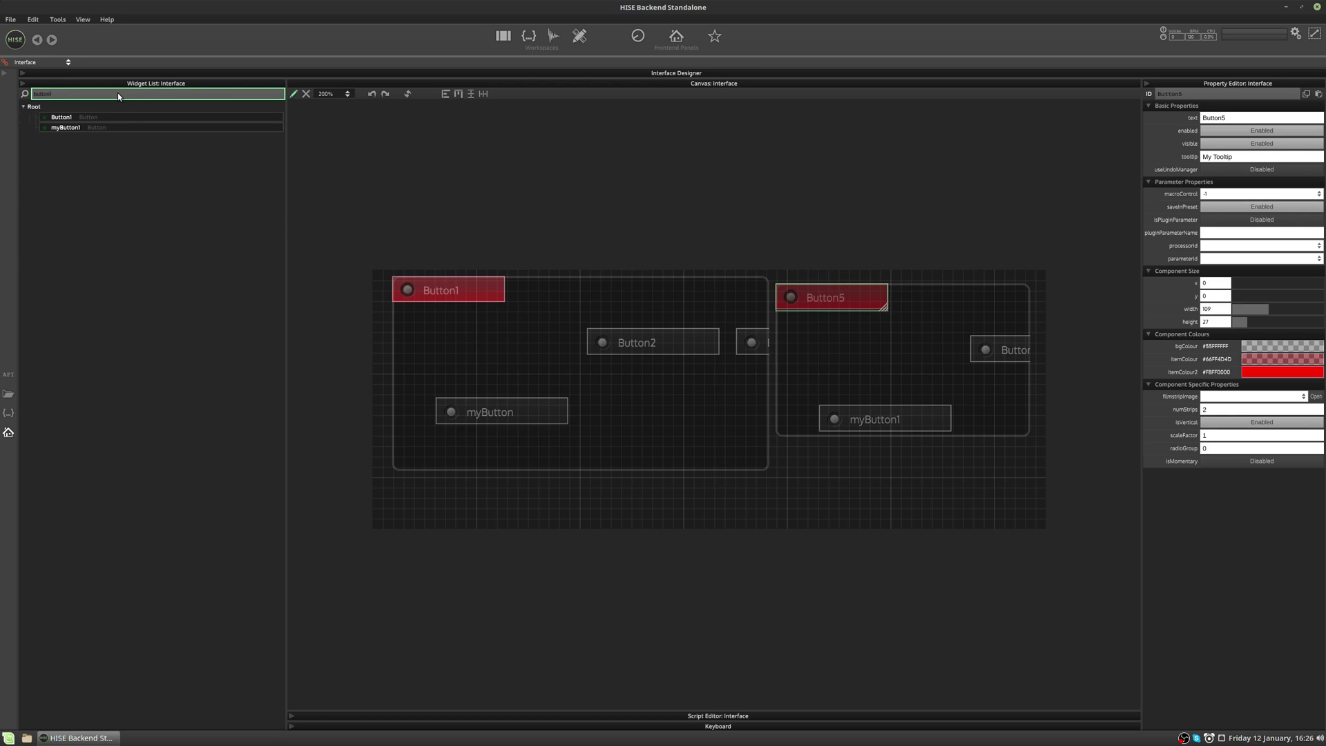
{"action": "left_click", "coordinate": [86, 118], "text": "shift"}
{"action": "left_click", "coordinate": [89, 127], "text": "shift"}
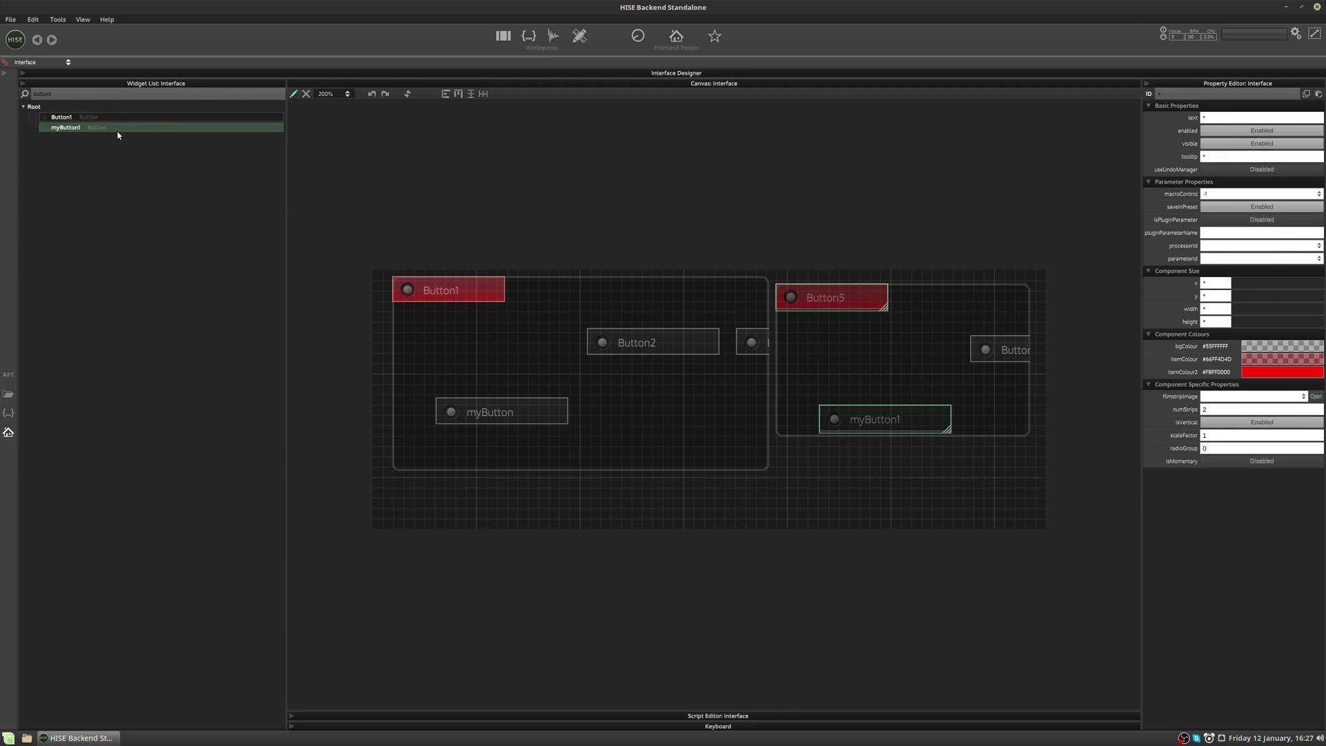
{"action": "left_click", "coordinate": [63, 93]}
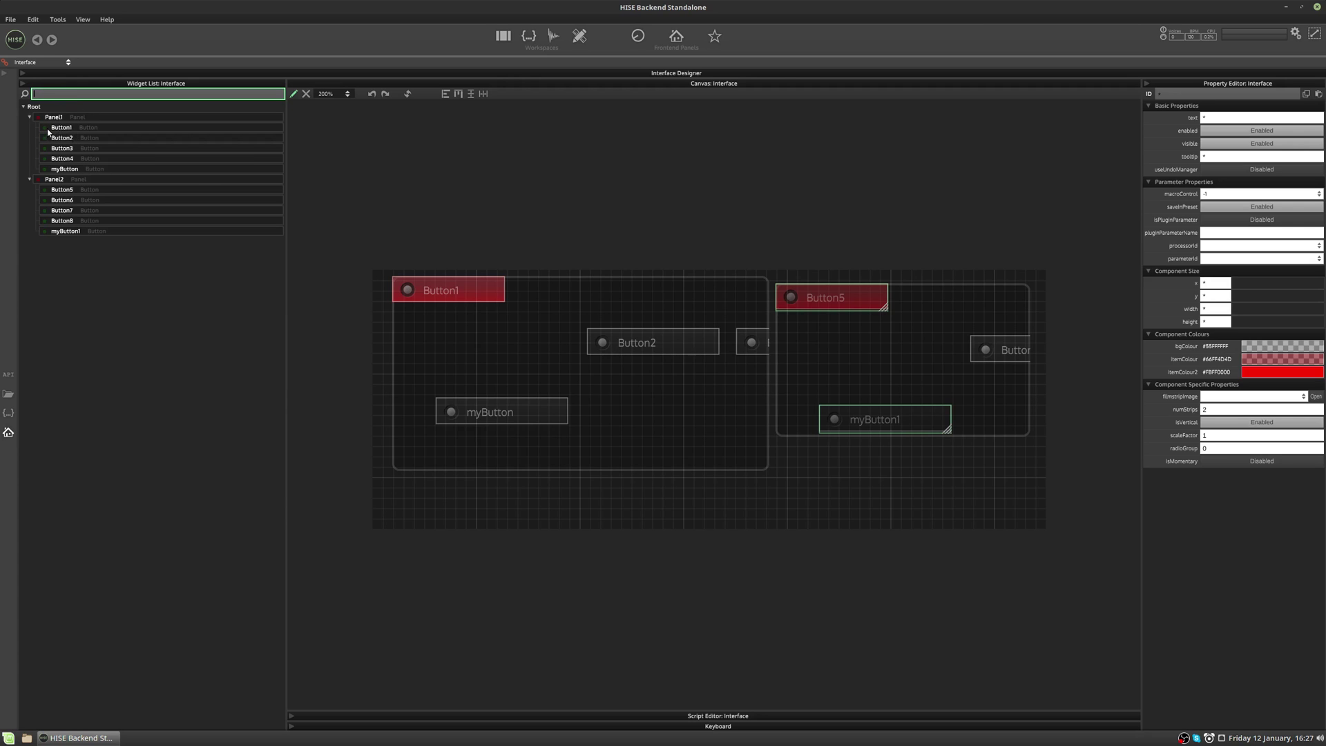
{"action": "left_click", "coordinate": [178, 179]}
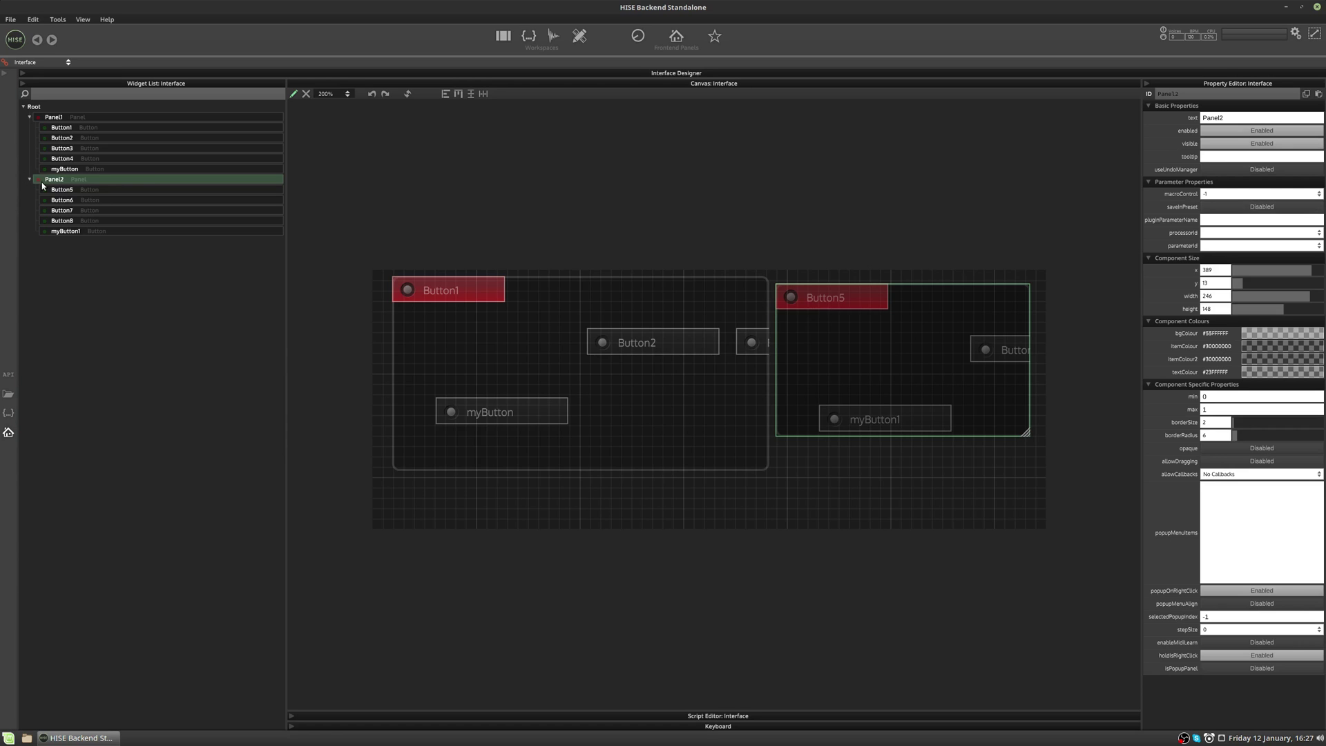
{"action": "left_click", "coordinate": [1257, 211]}
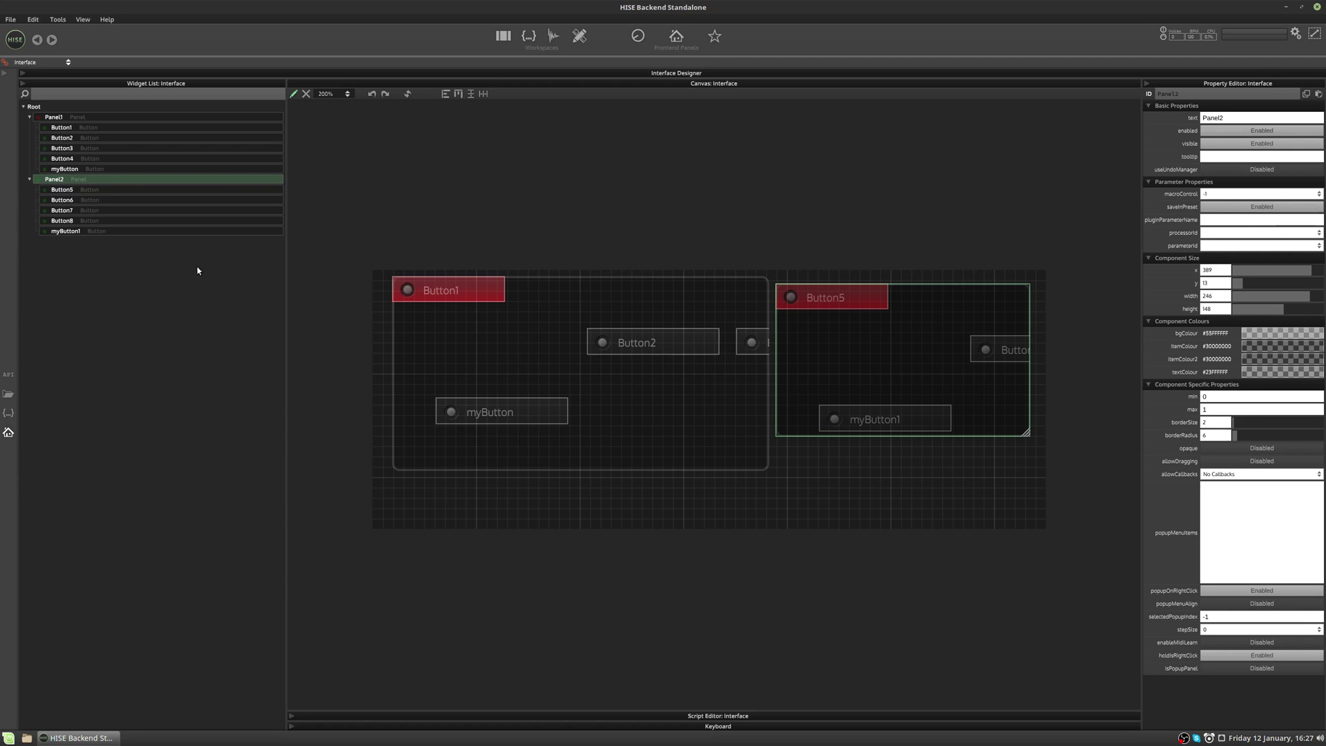
{"action": "left_click", "coordinate": [306, 93]}
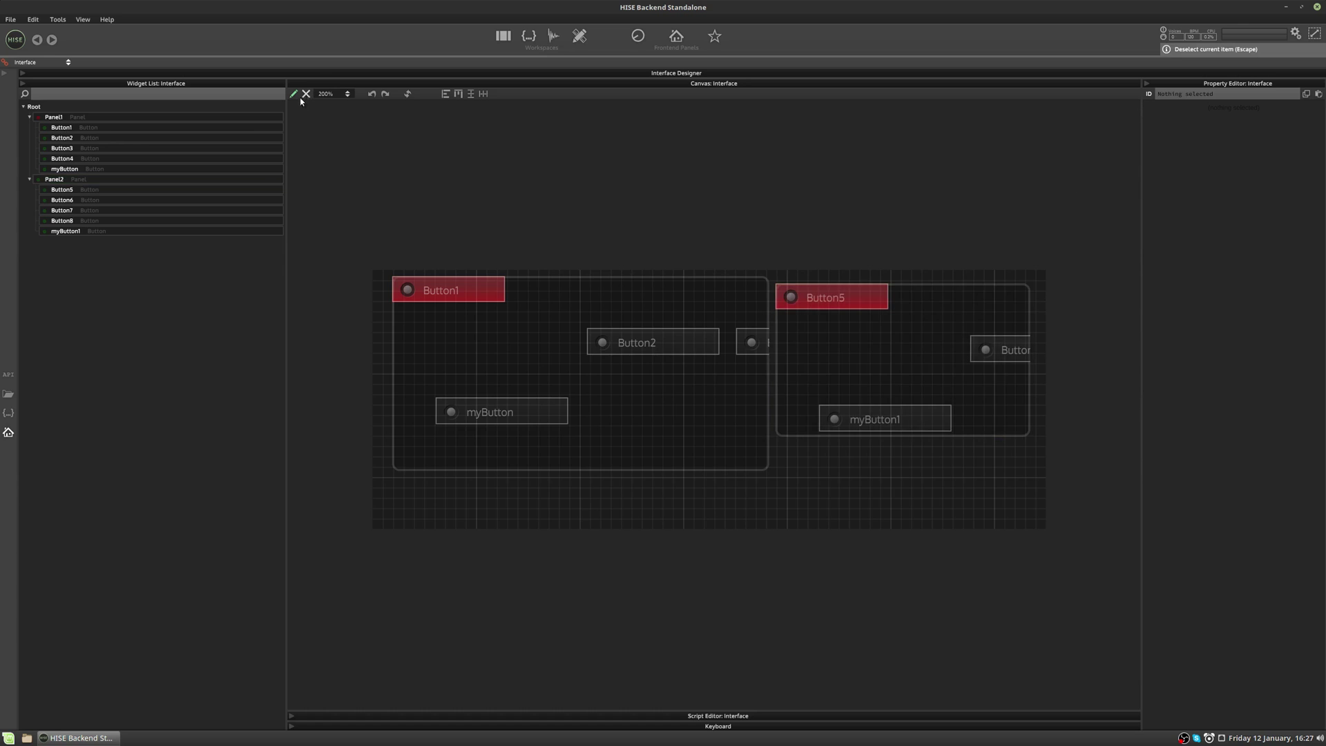
{"action": "left_click", "coordinate": [102, 180]}
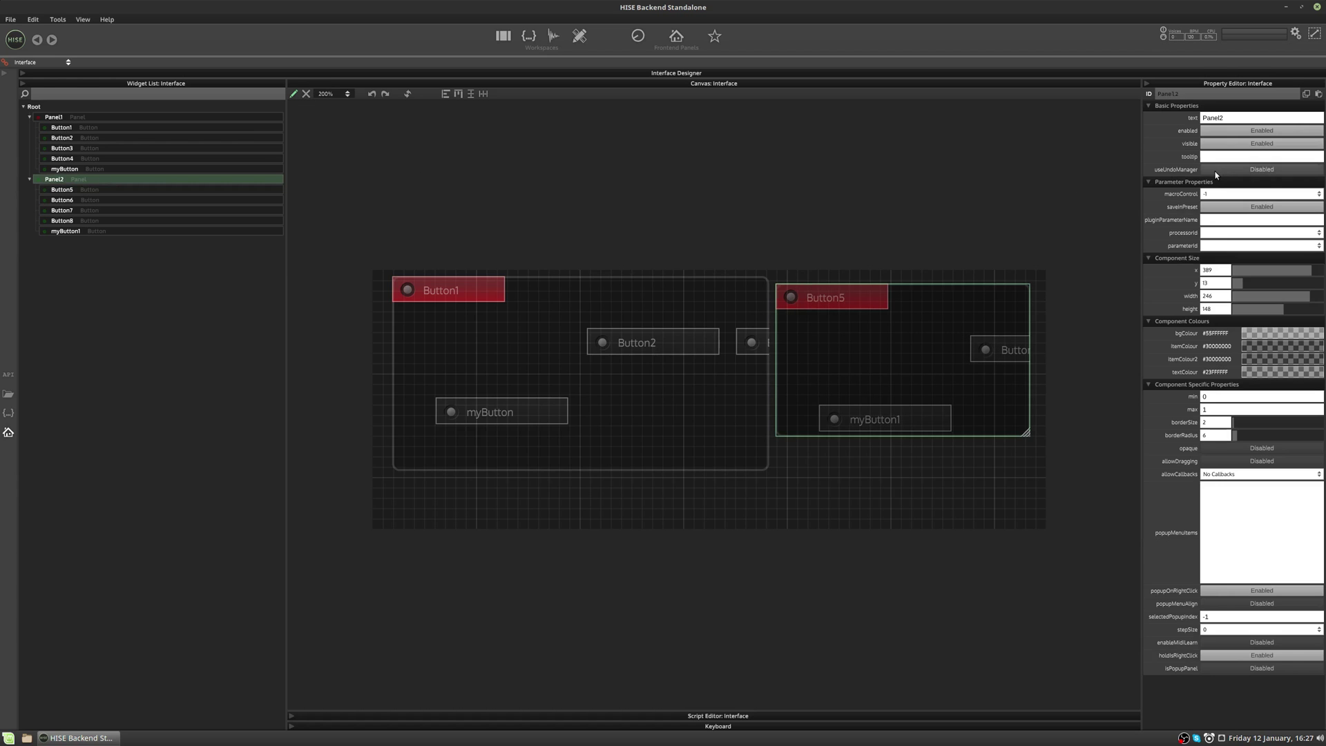
{"action": "left_click", "coordinate": [1221, 207]}
{"action": "left_click", "coordinate": [81, 201]}
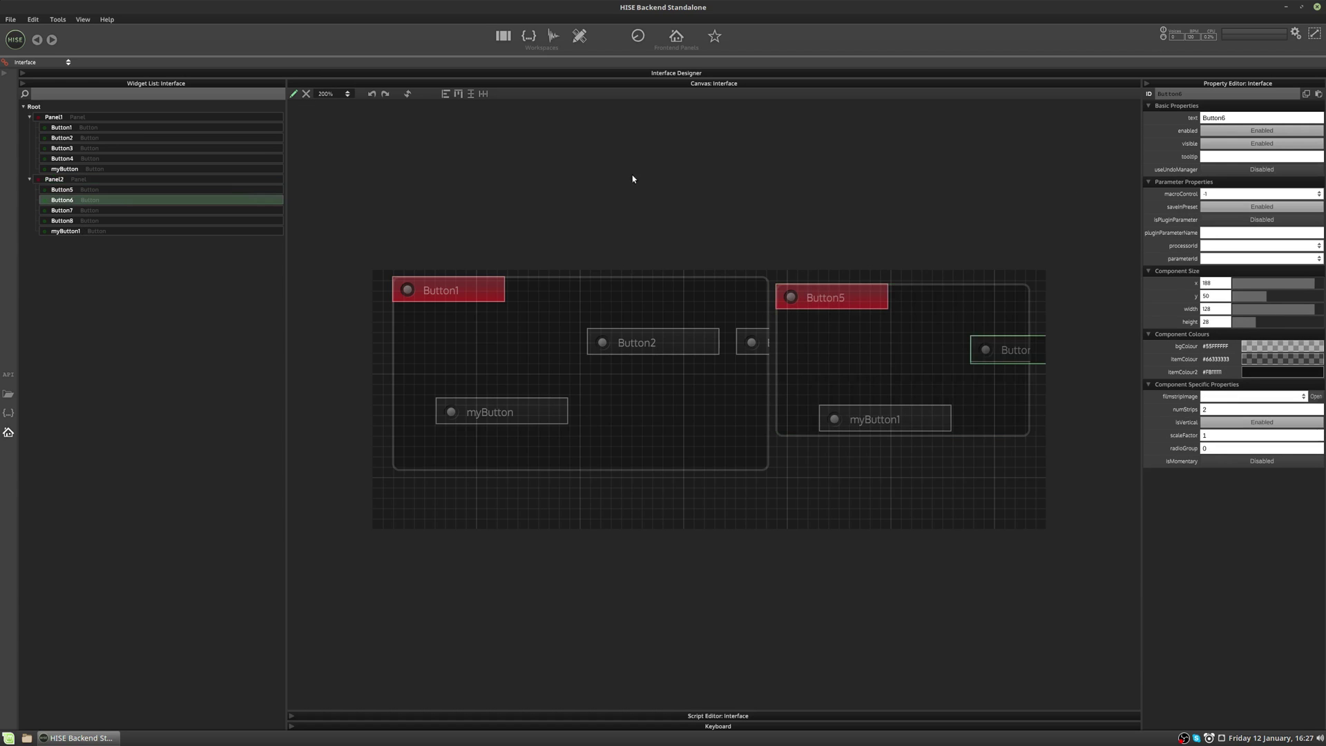
{"action": "left_click", "coordinate": [1220, 204]}
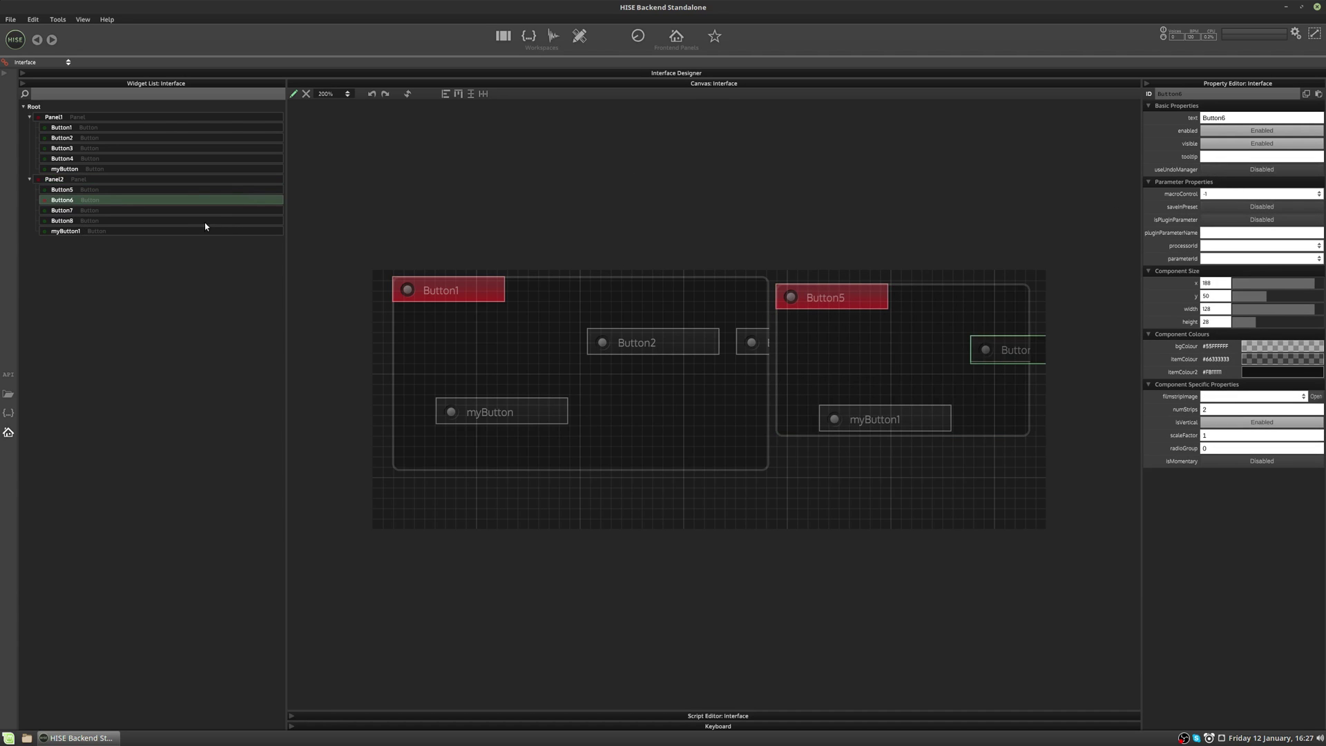
{"action": "left_click", "coordinate": [1229, 209]}
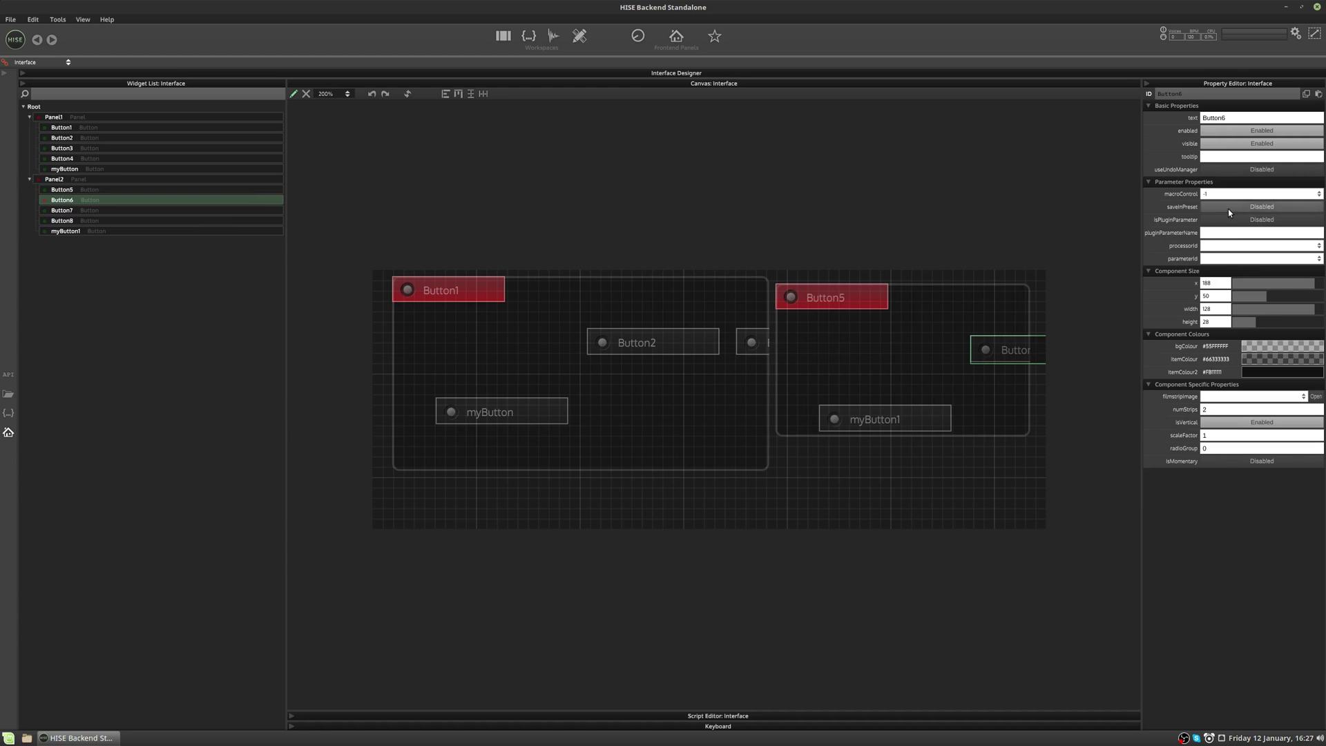
{"action": "left_click", "coordinate": [71, 181]}
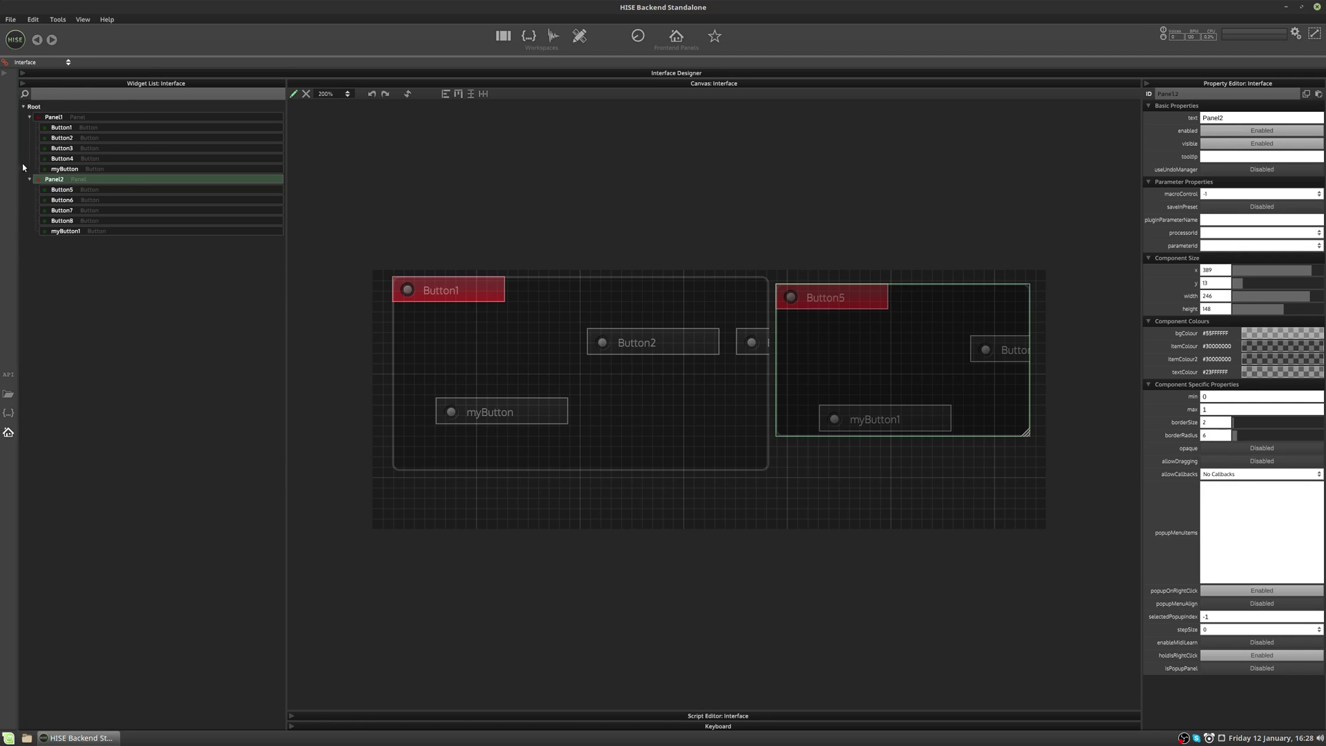
{"action": "left_click", "coordinate": [30, 118]}
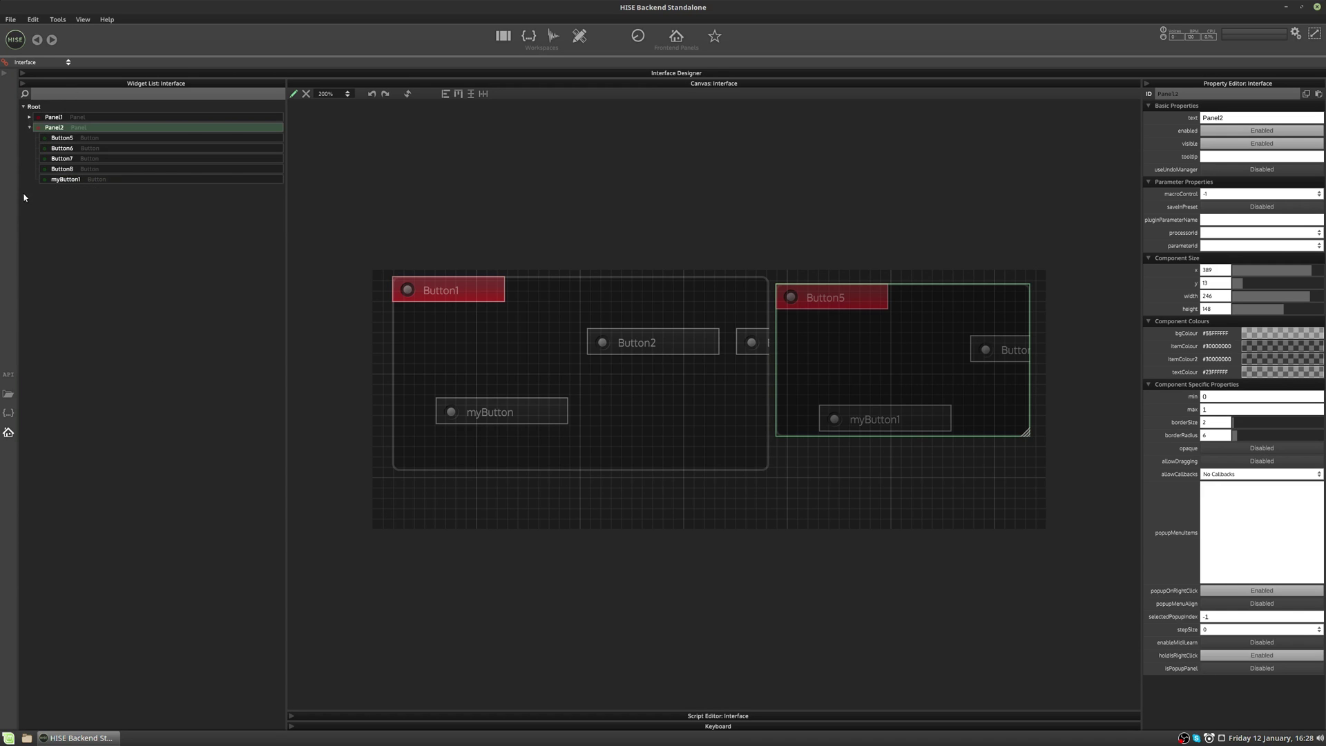
{"action": "left_click", "coordinate": [29, 128]}
{"action": "left_click", "coordinate": [29, 117]}
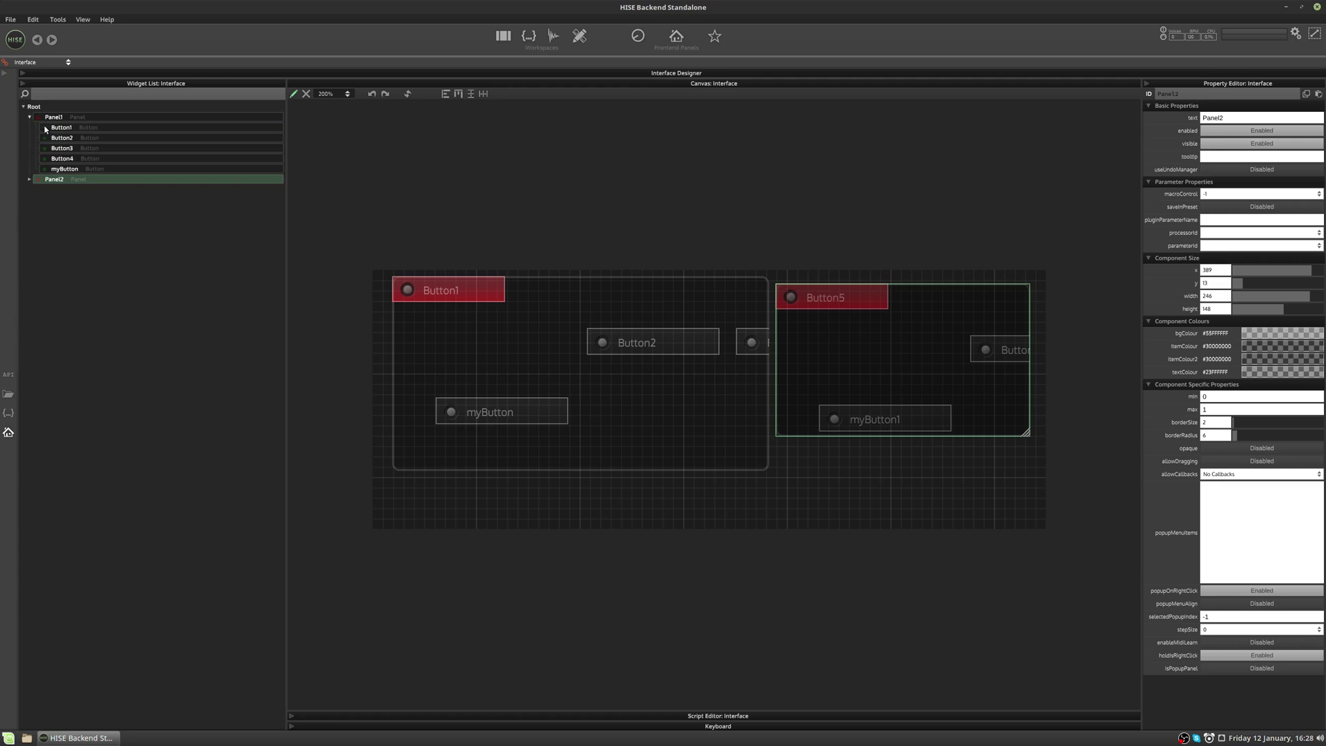
{"action": "left_click", "coordinate": [29, 180]}
Drag Button1 on the canvas on top of Button2.
{"action": "left_click", "coordinate": [718, 475]}
{"action": "left_click", "coordinate": [669, 430]}
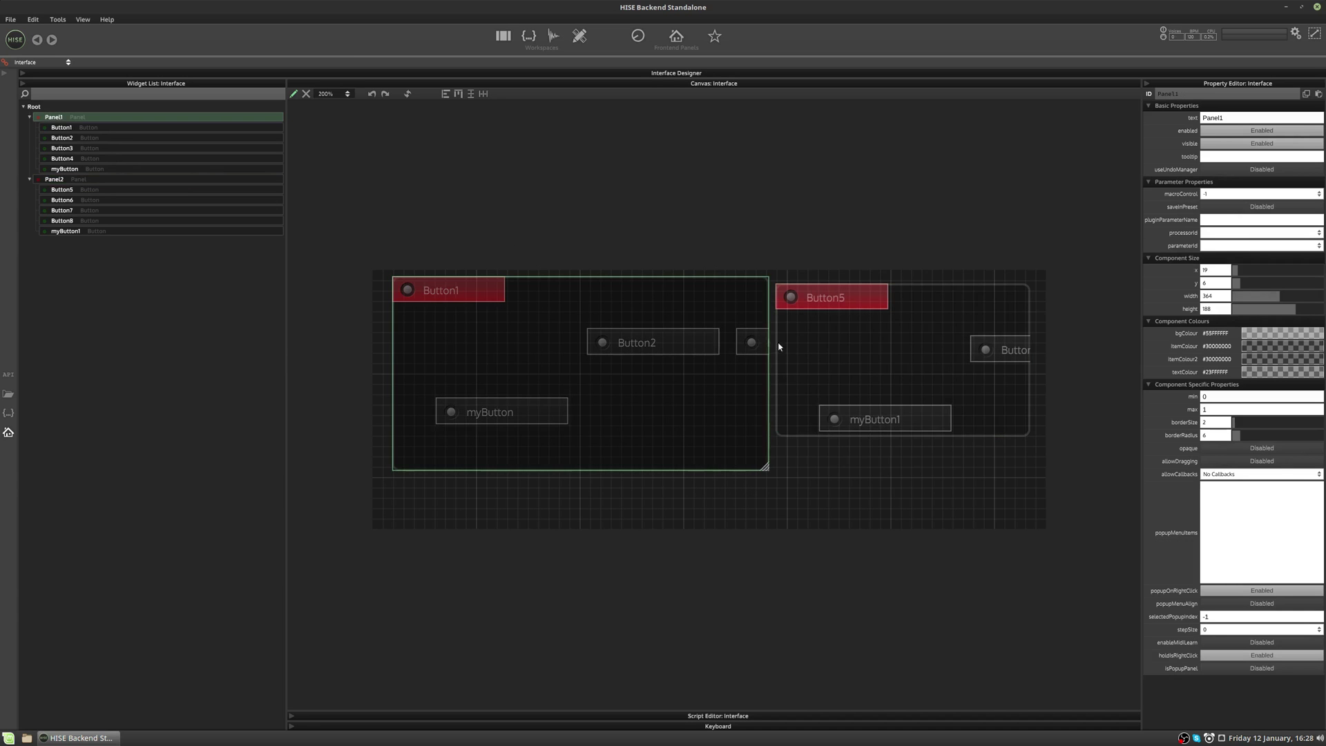
{"action": "left_click", "coordinate": [777, 419]}
{"action": "left_click", "coordinate": [475, 306]}
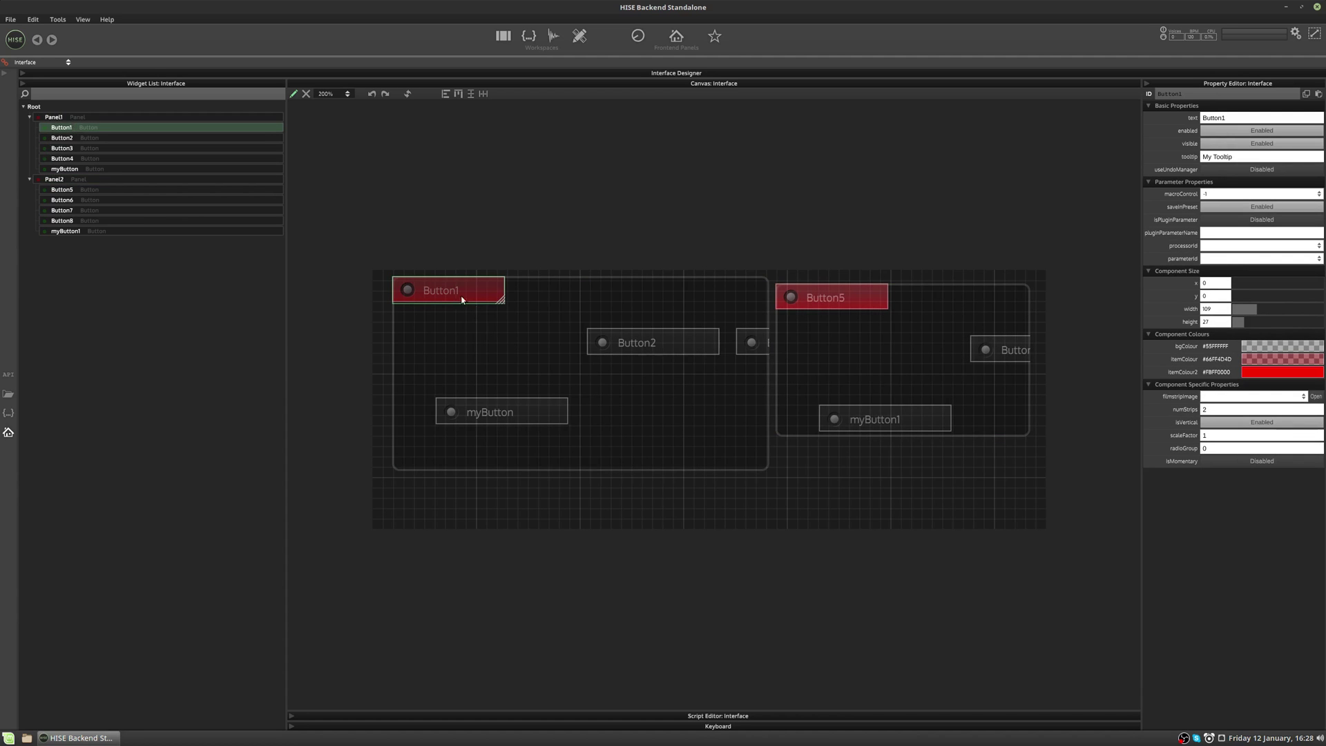
{"action": "left_click_drag", "start_coordinate": [445, 295], "coordinate": [617, 338]}
Reorder Button1 after Button2 in the tree and move it toward Panel1's top-left.
{"action": "left_click", "coordinate": [559, 311]}
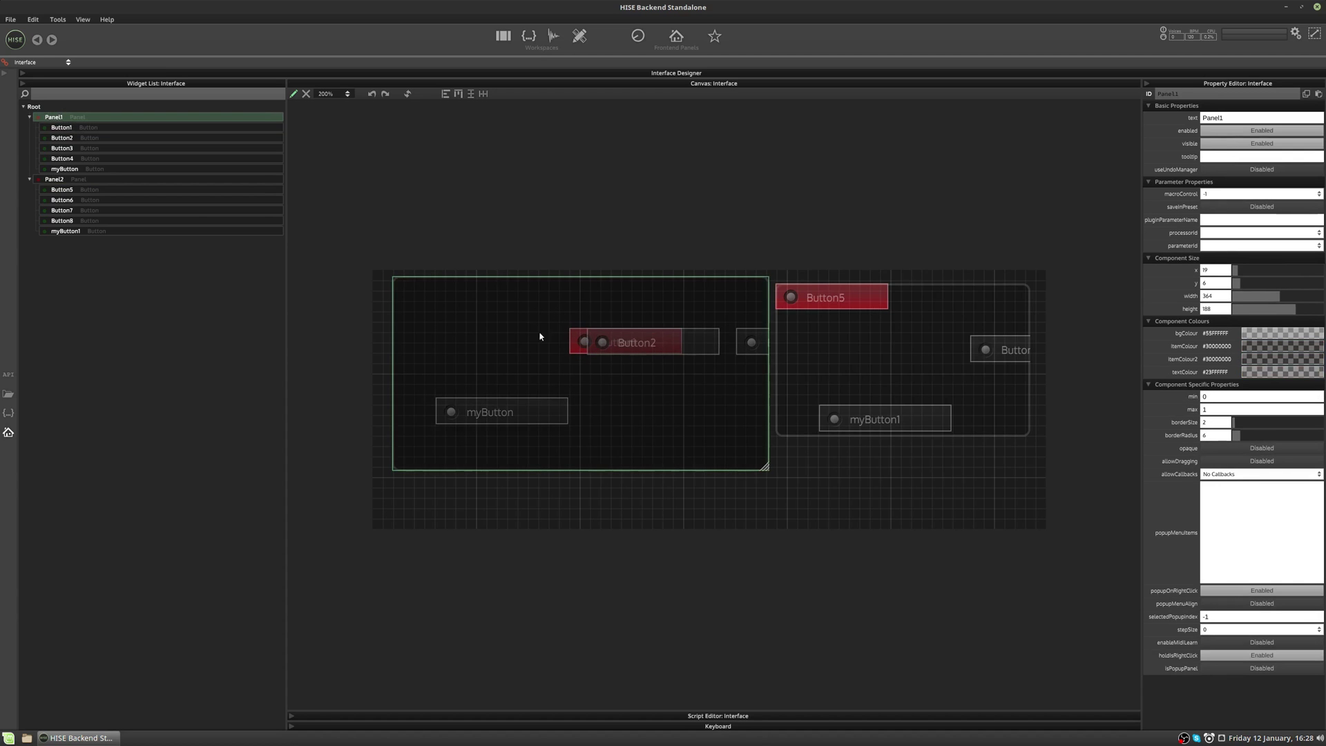
{"action": "left_click", "coordinate": [61, 128]}
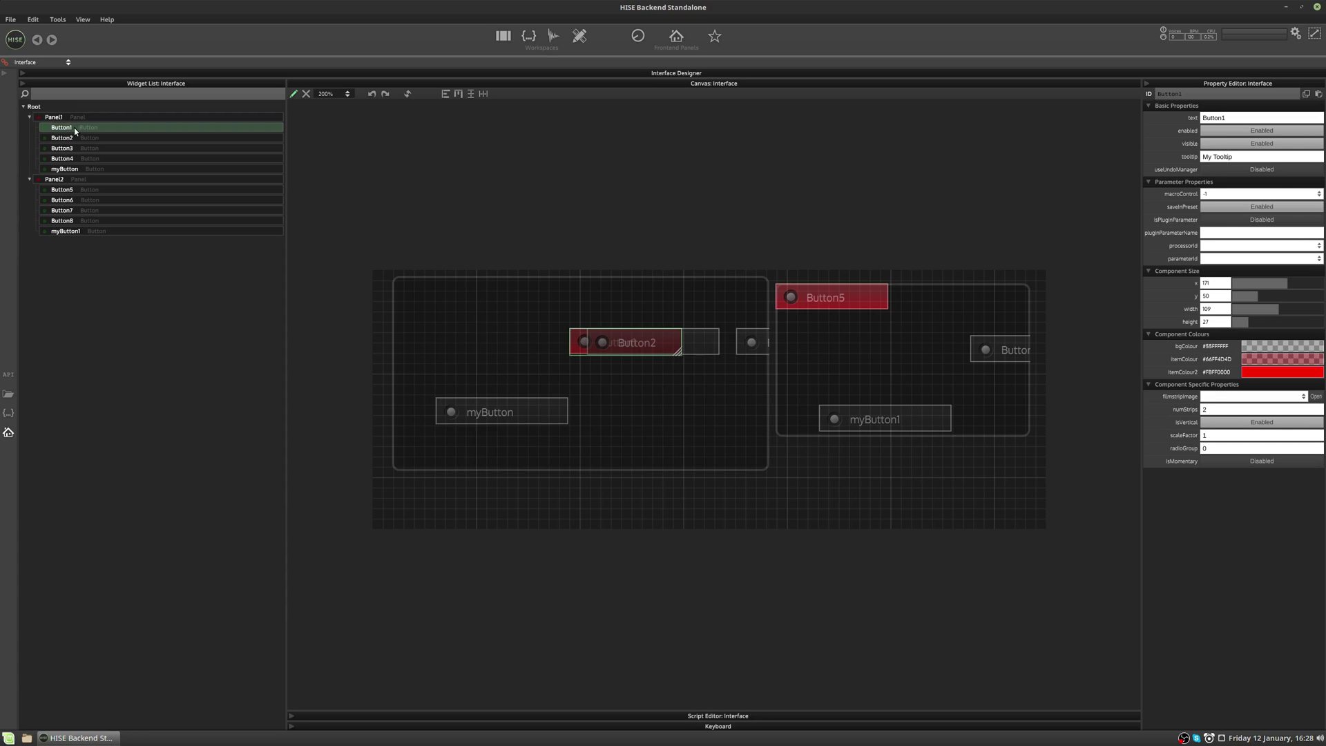
{"action": "left_click_drag", "start_coordinate": [75, 133], "coordinate": [109, 148]}
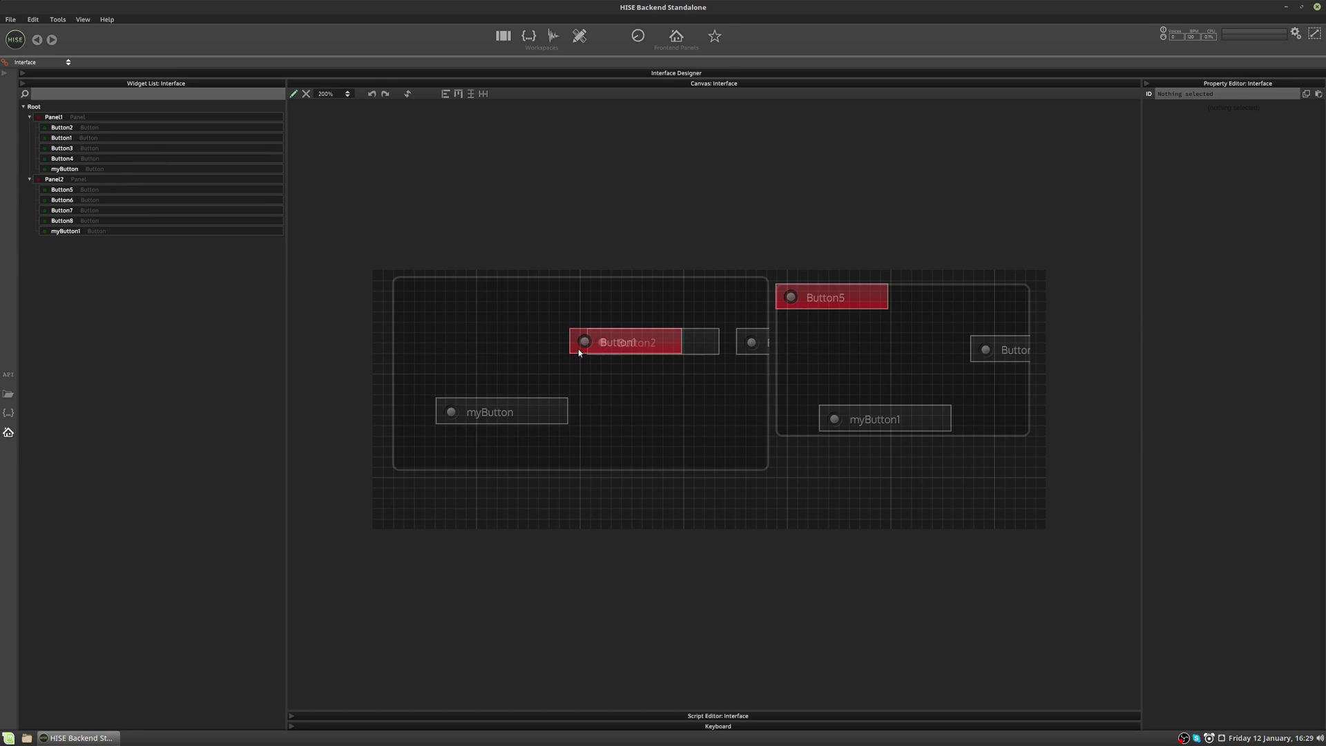
{"action": "left_click_drag", "start_coordinate": [578, 350], "coordinate": [432, 317]}
Deselect Button1, leaving it clear of Button2 near Panel1's upper left corner.
{"action": "left_click", "coordinate": [1058, 170]}
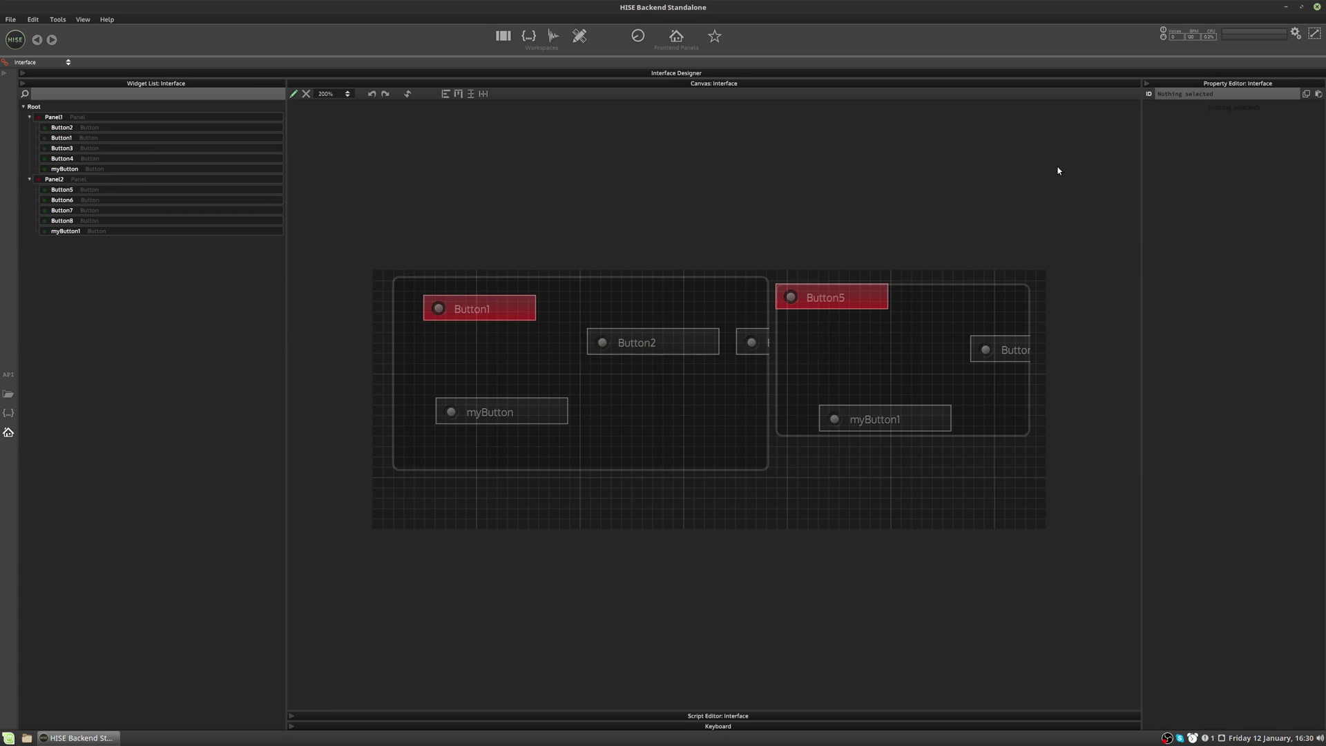